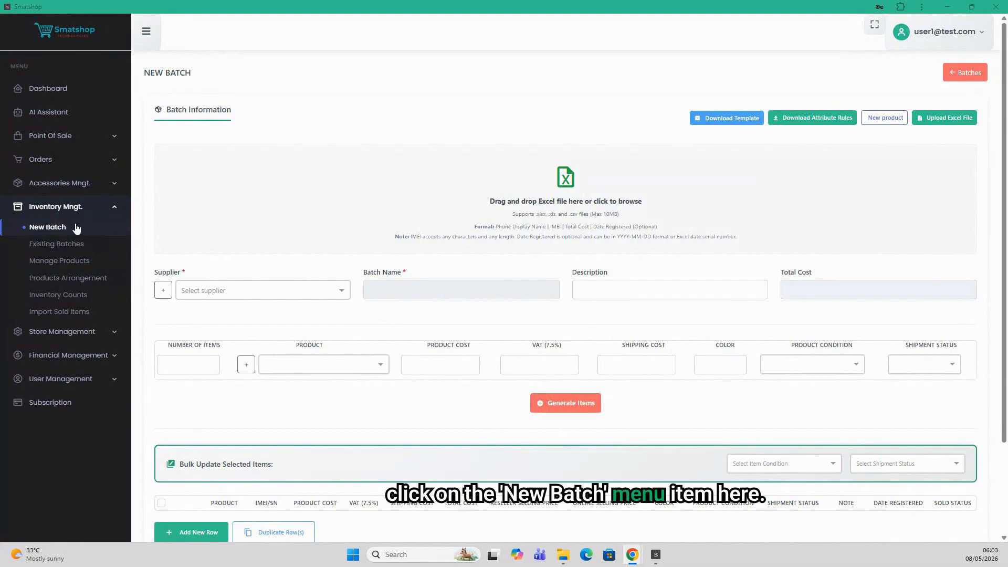
left_click(220, 292)
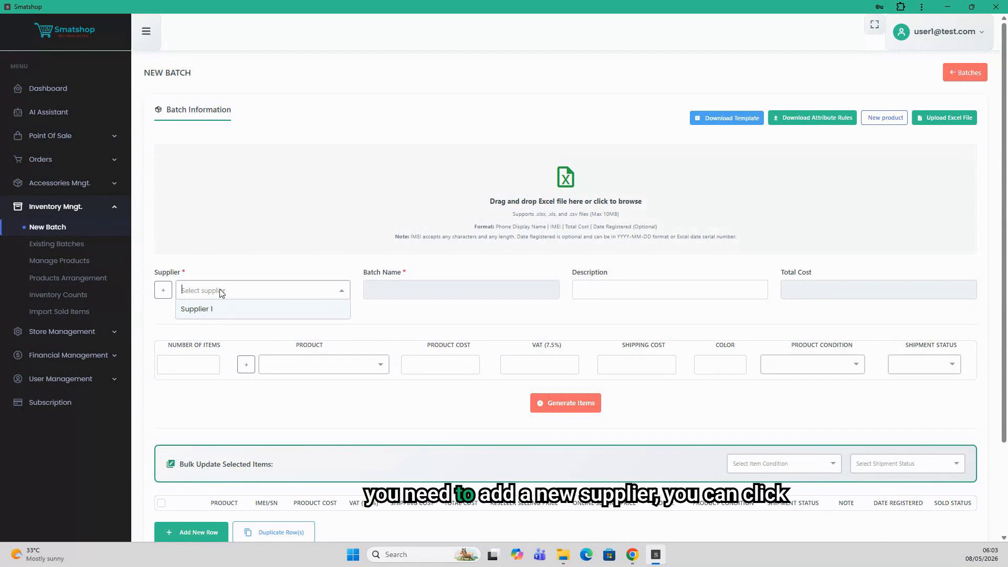
left_click(160, 293)
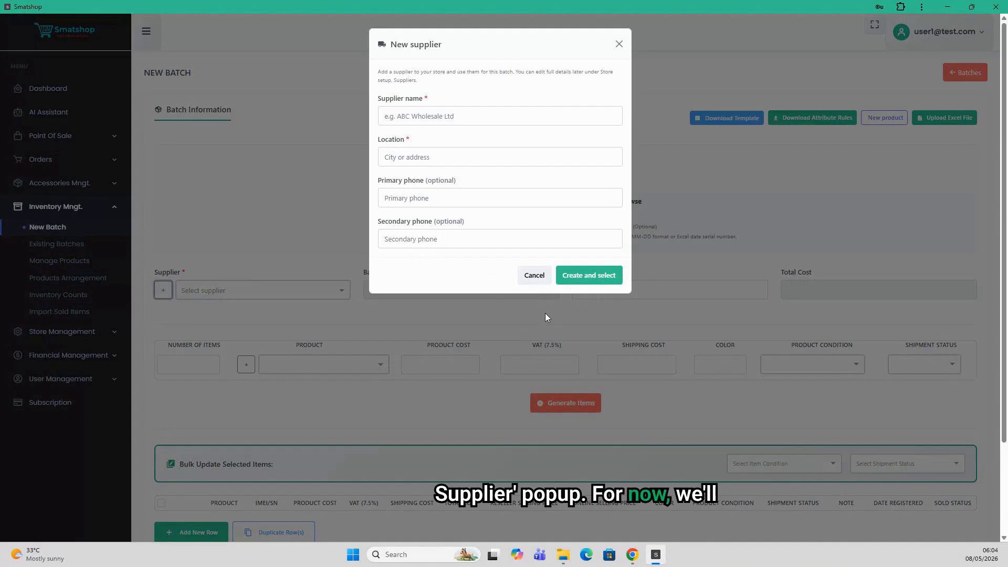
left_click(542, 284)
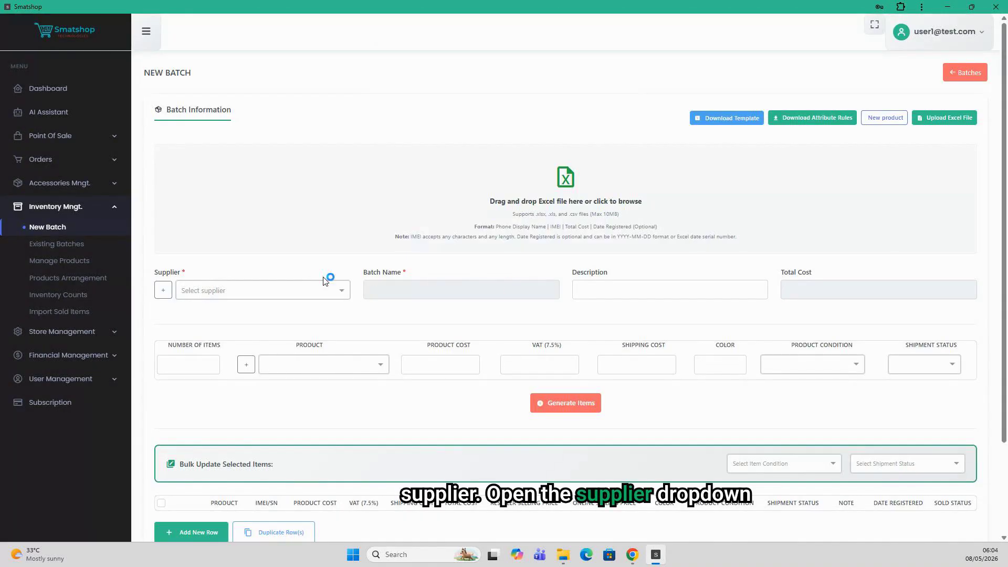
Step: Choose Supplier 1 as the batch's supplier and enter "Test" as the description
left_click(312, 295)
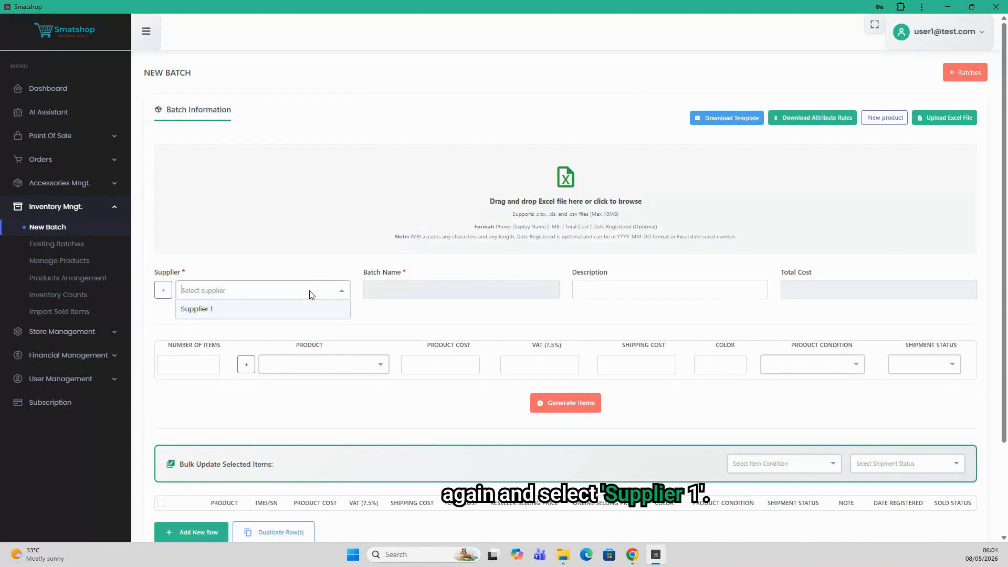
left_click(333, 314)
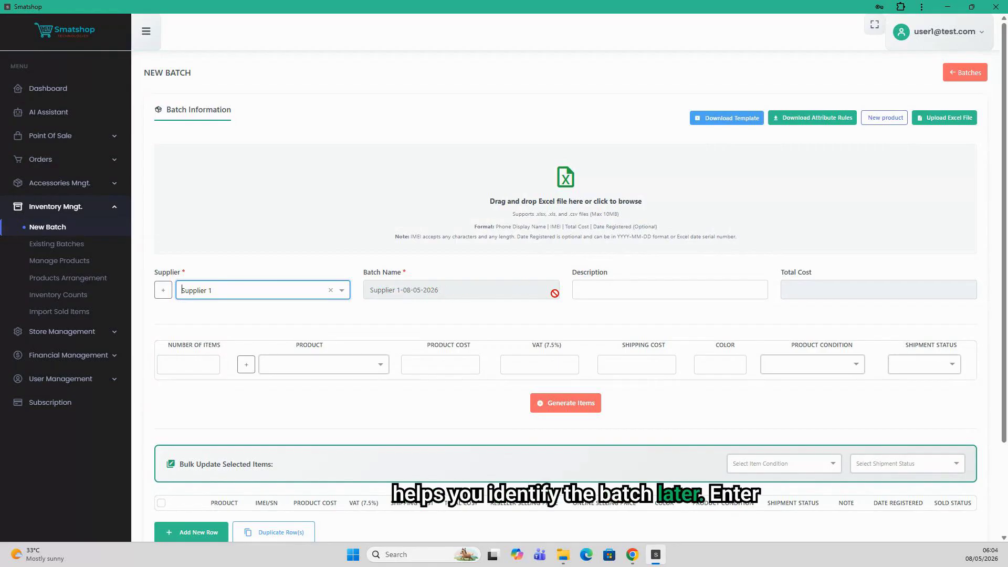
left_click(591, 294)
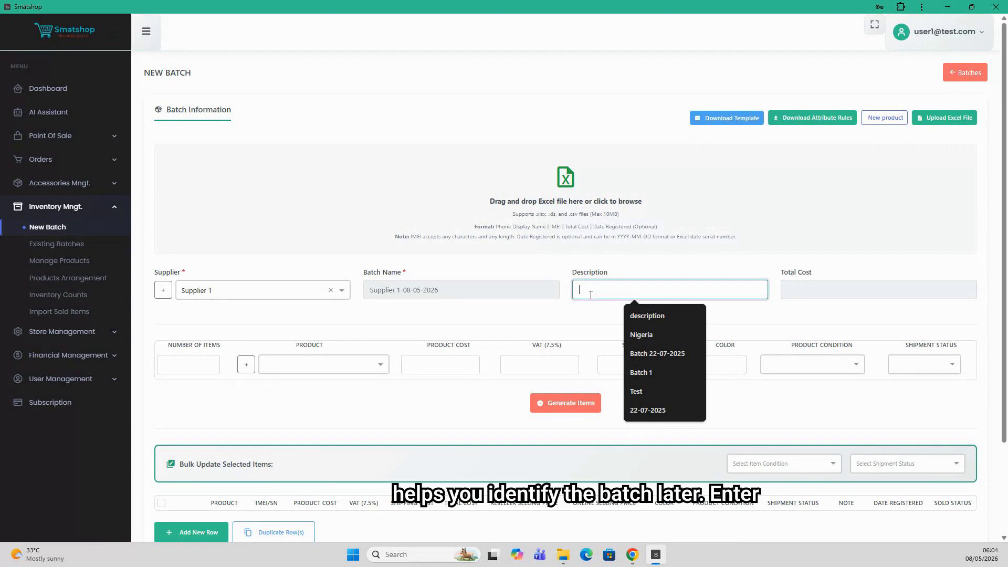
type("Test")
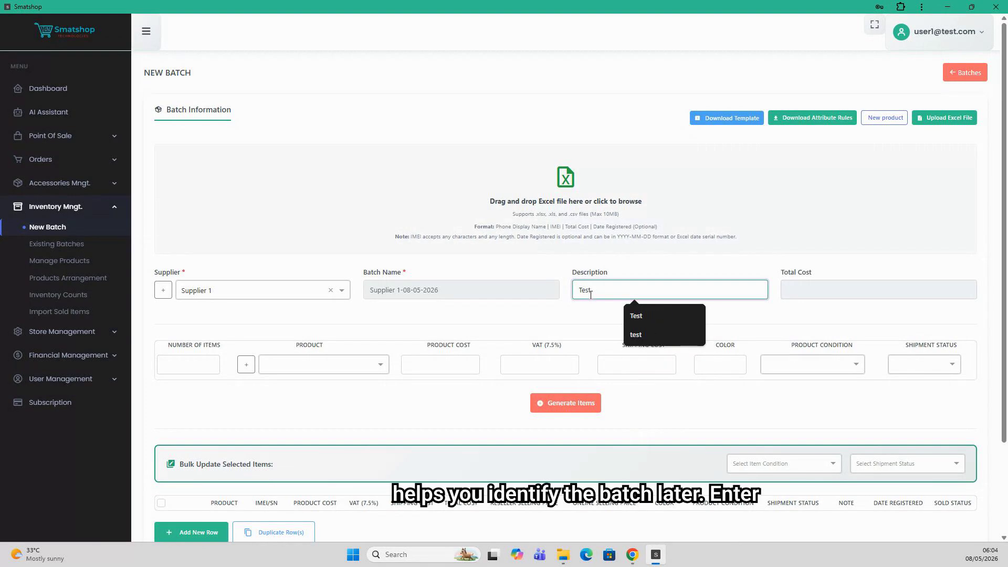
Step: Set the number of items to 2 and choose iPhone 16 Pro as the product
left_click(196, 368)
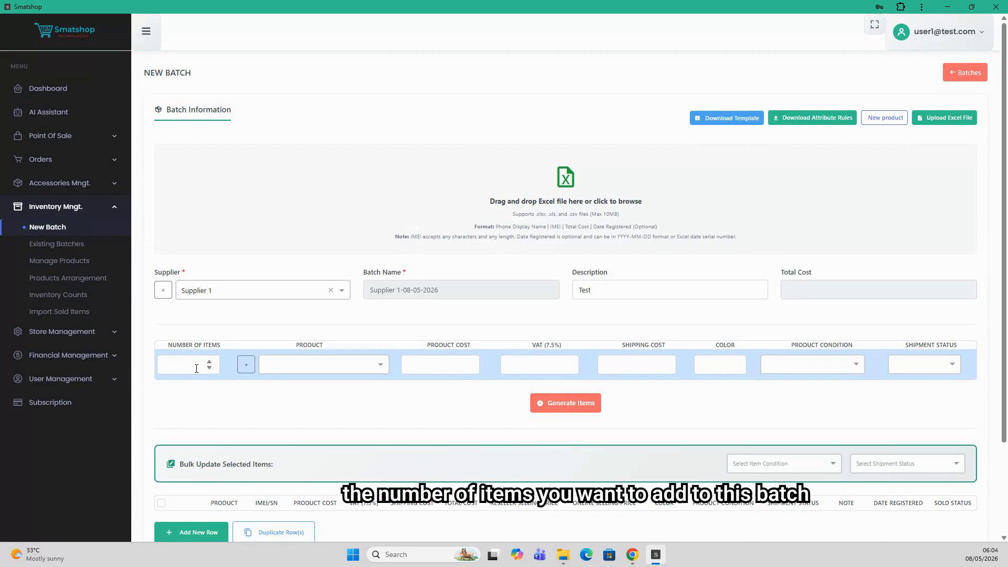
type("2")
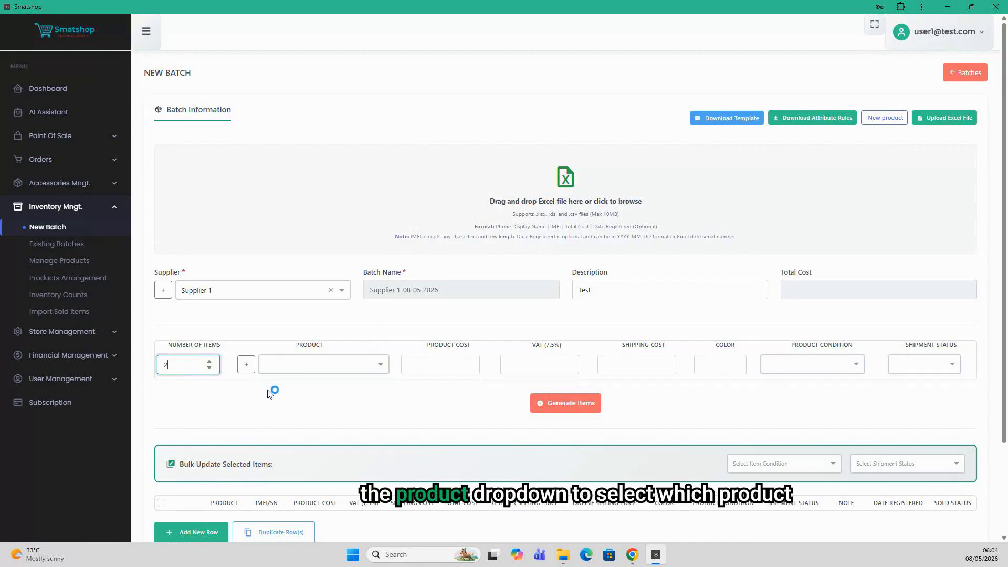
left_click(317, 364)
type("i")
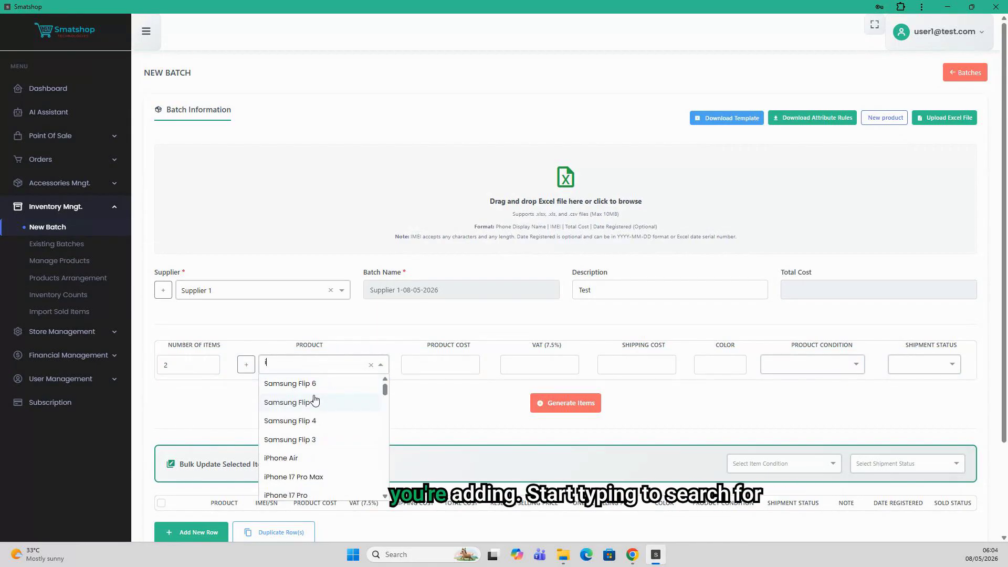
type("phone")
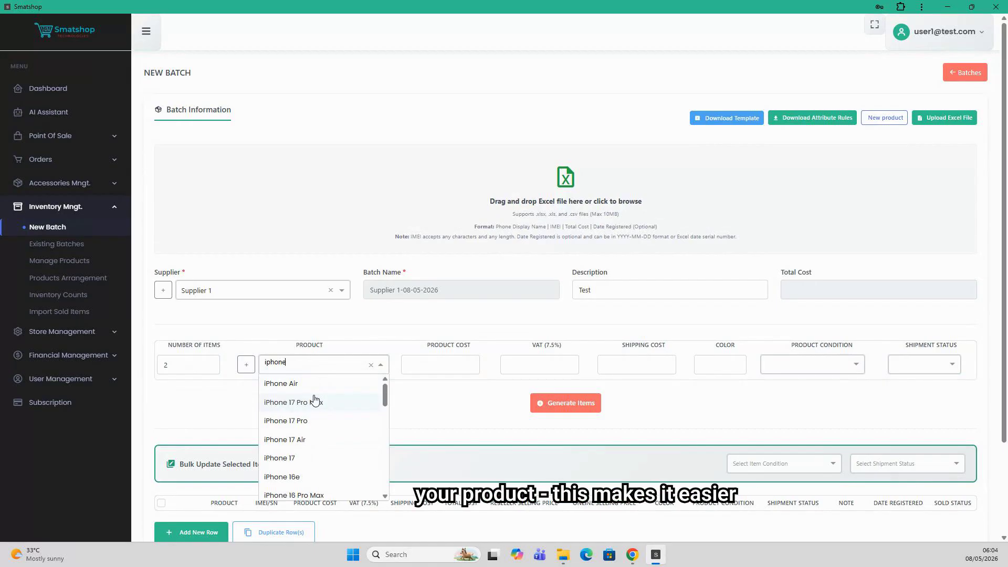
type(" 16")
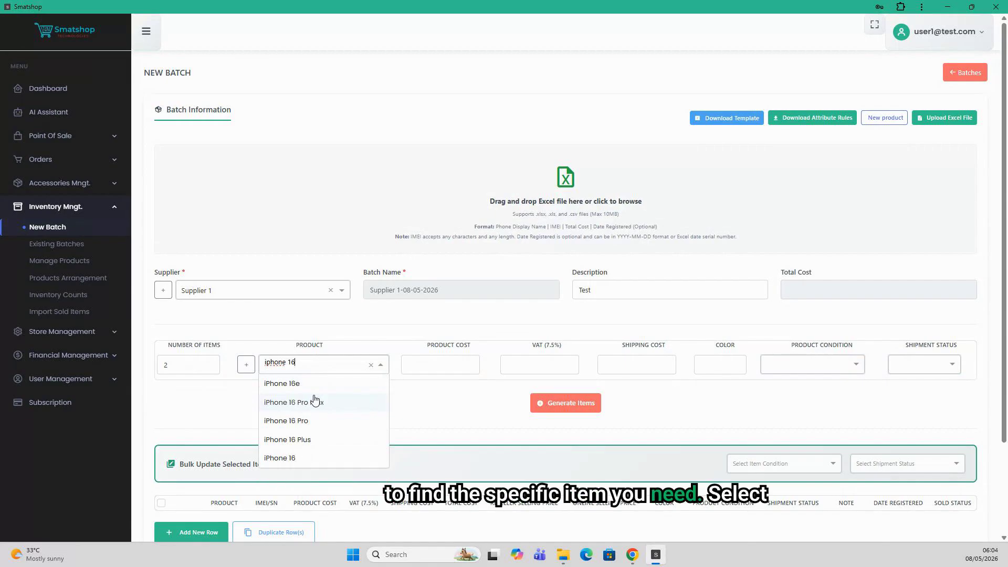
left_click(302, 421)
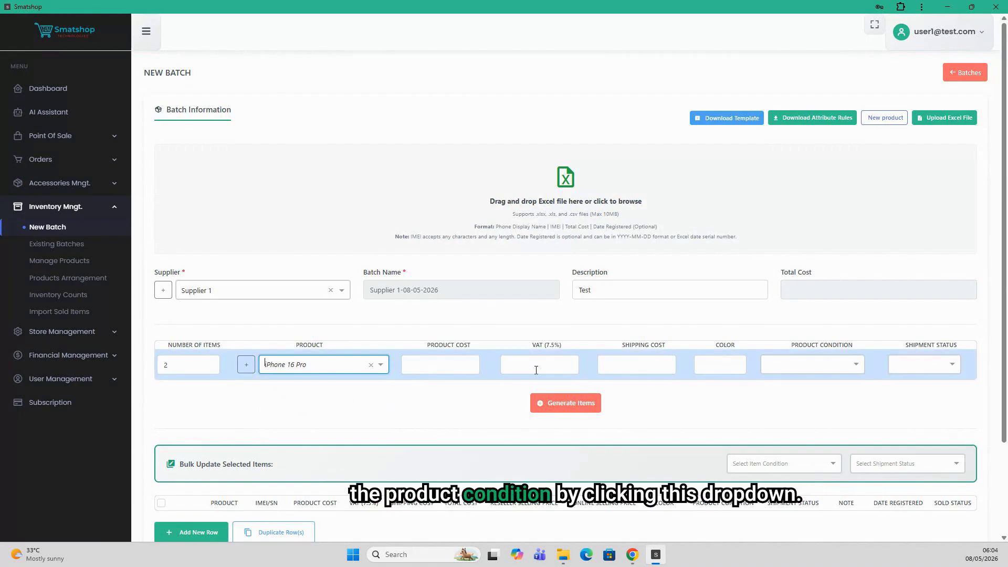
Step: Set the product condition to Brand new sealed and the shipment status to Arrived, and generate the items
left_click(804, 365)
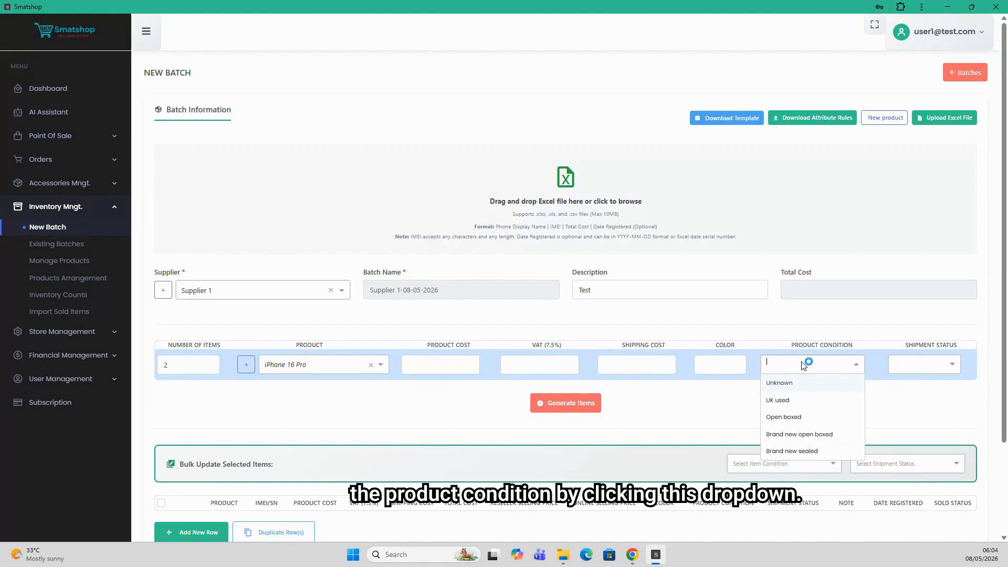
left_click(797, 450)
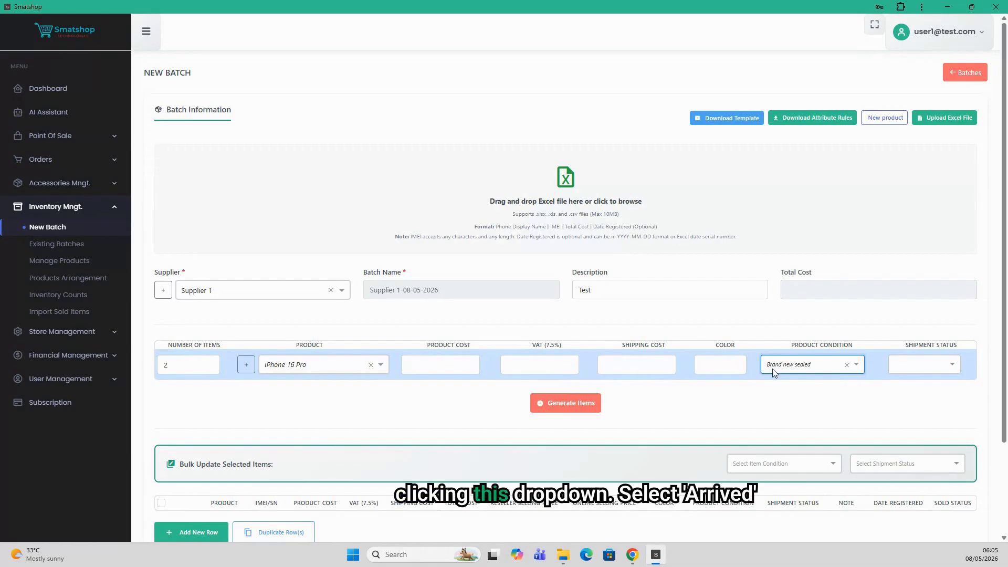
left_click(907, 365)
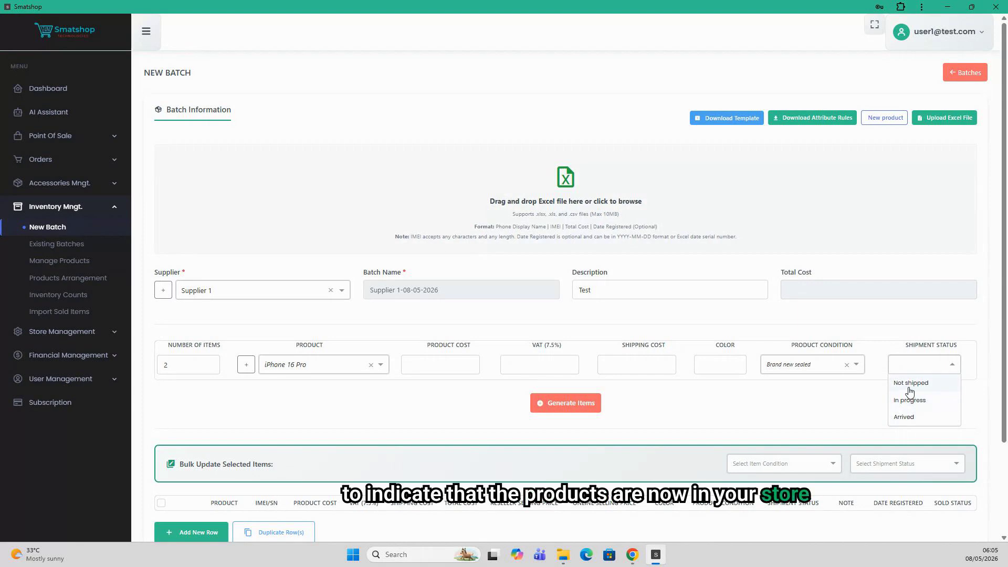
left_click(917, 419)
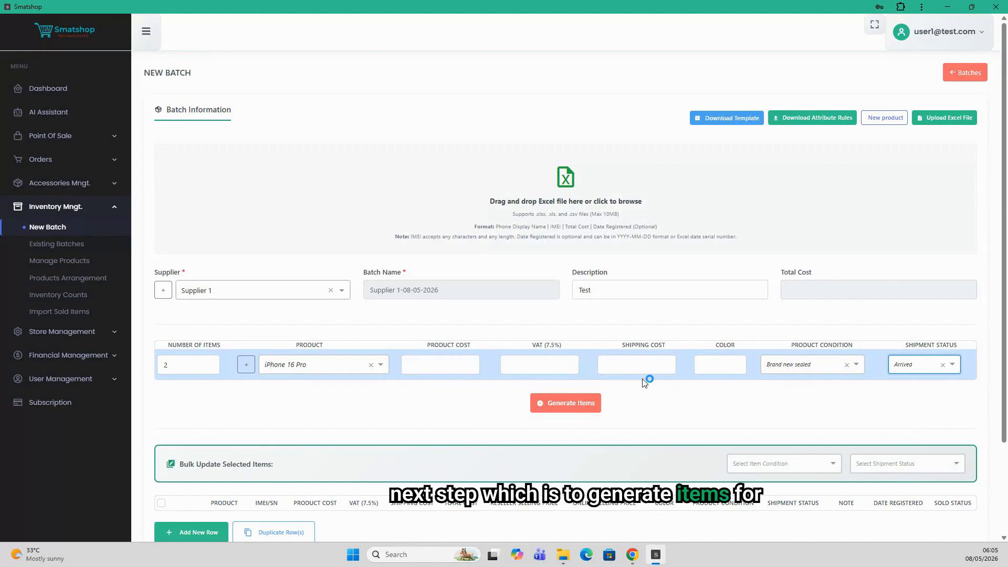
left_click(588, 399)
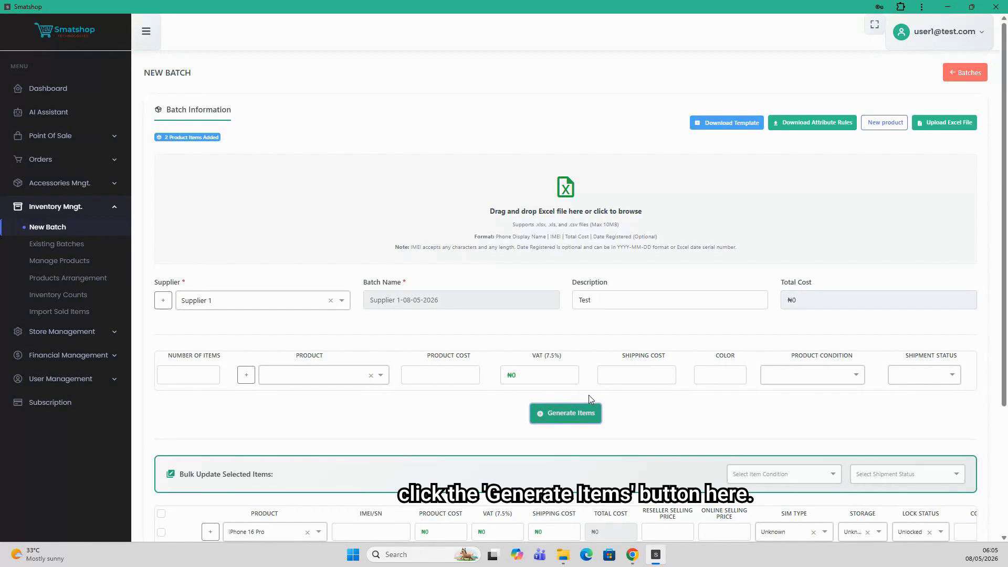
scroll(419, 405, "down", 3)
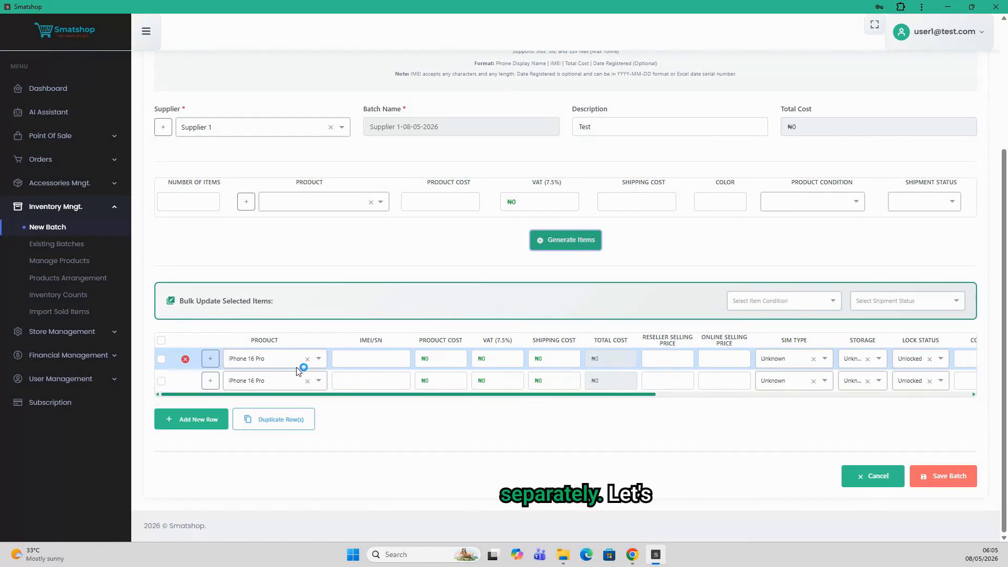
left_click(352, 361)
type("44")
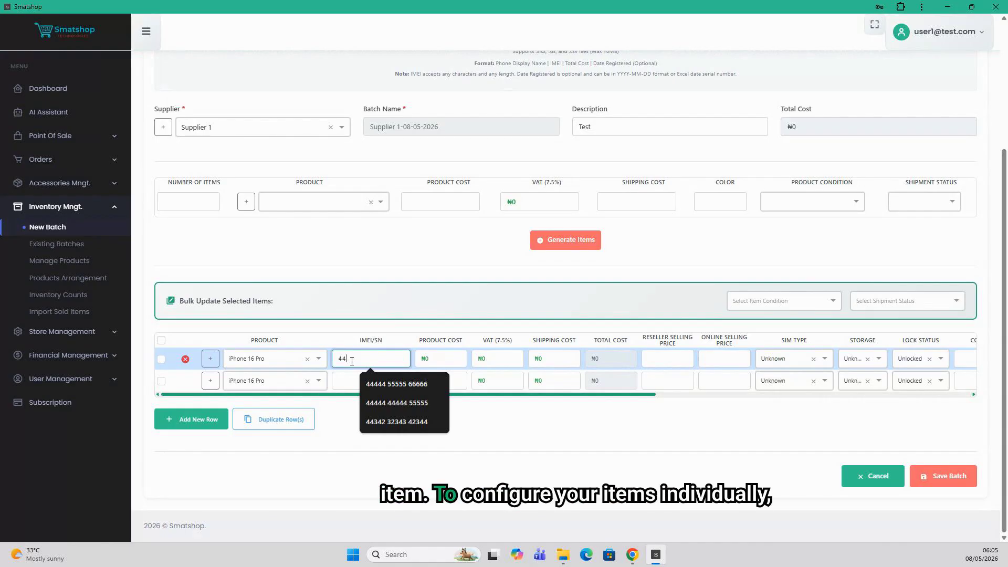
type("556 6544")
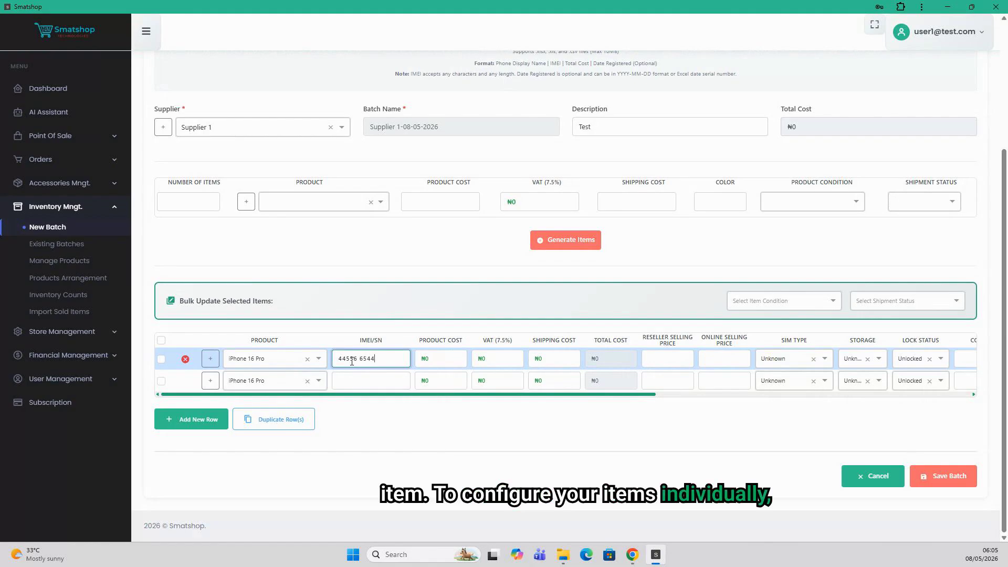
type("4 5566")
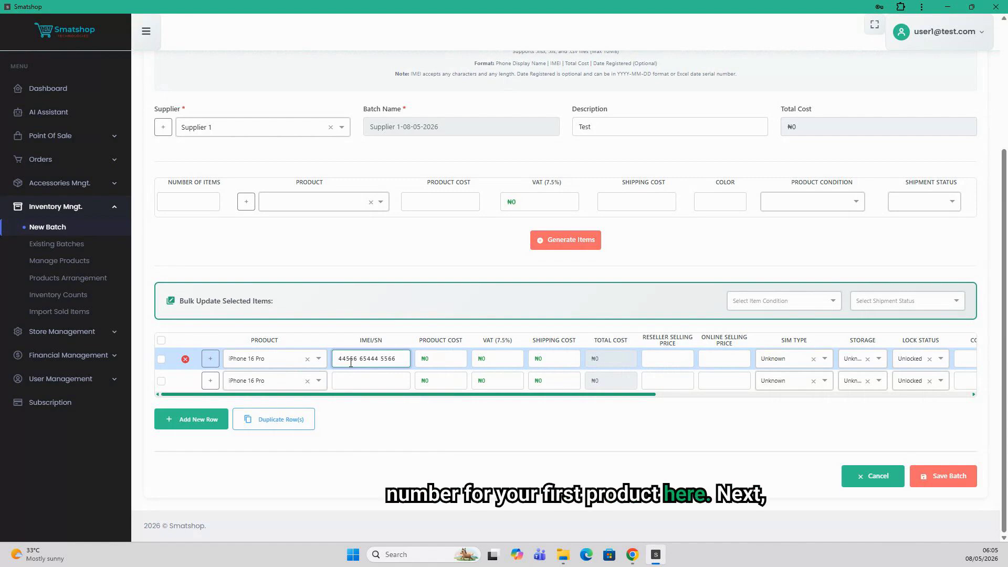
key("Tab")
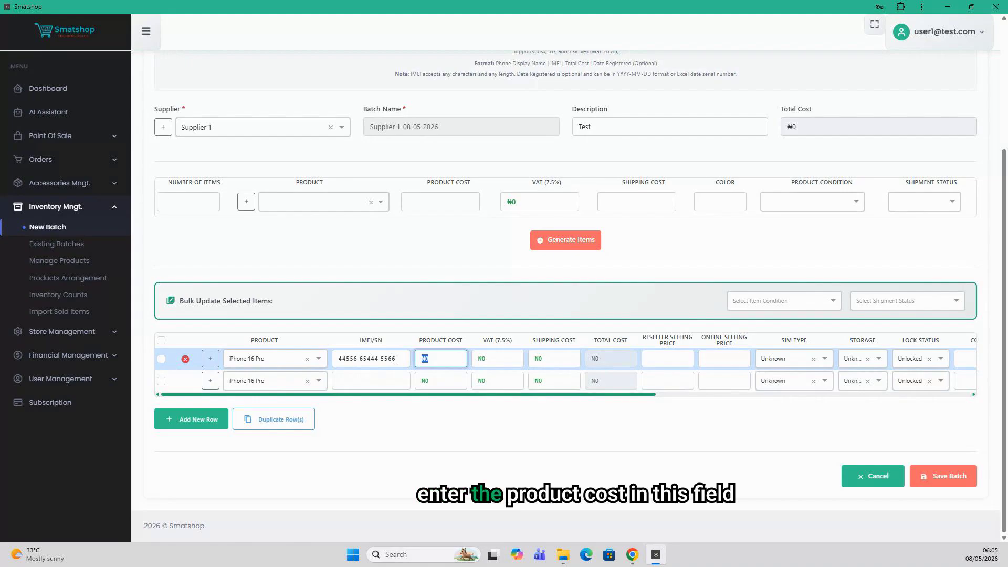
type("1,000,000")
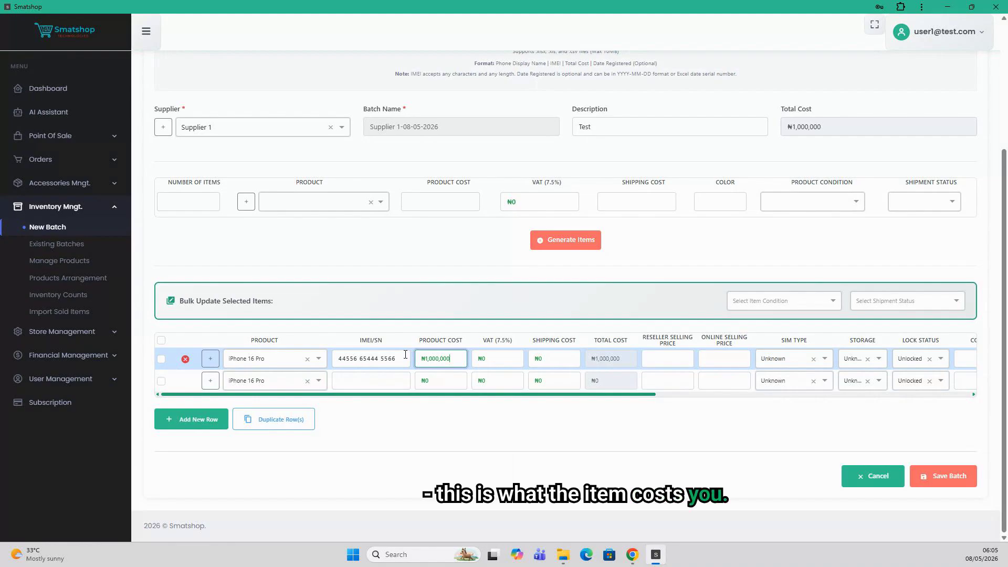
Step: Set the first item's reseller selling price to ₦1,100,000 and its online selling price to ₦1,200,000
left_click(671, 357)
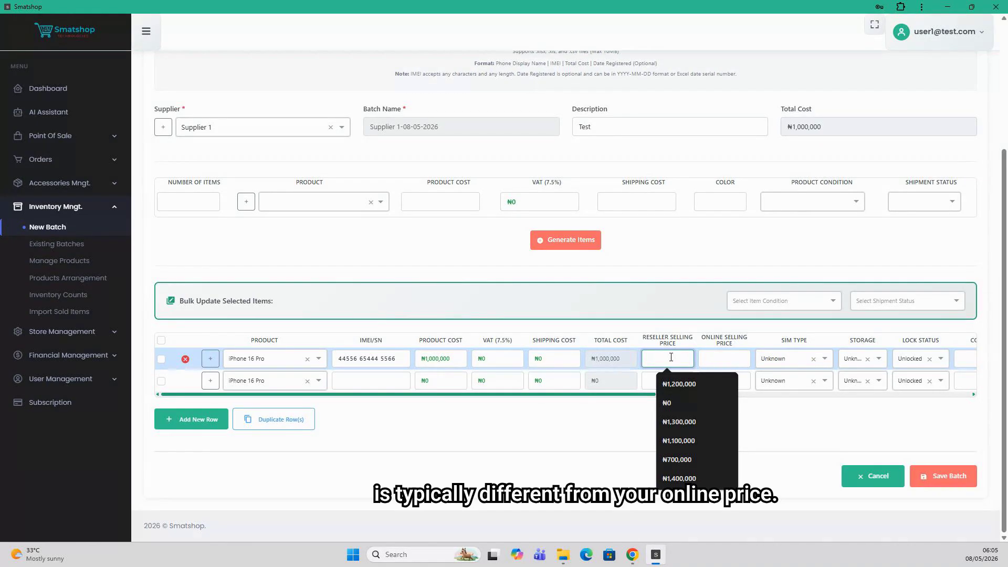
type("1100000")
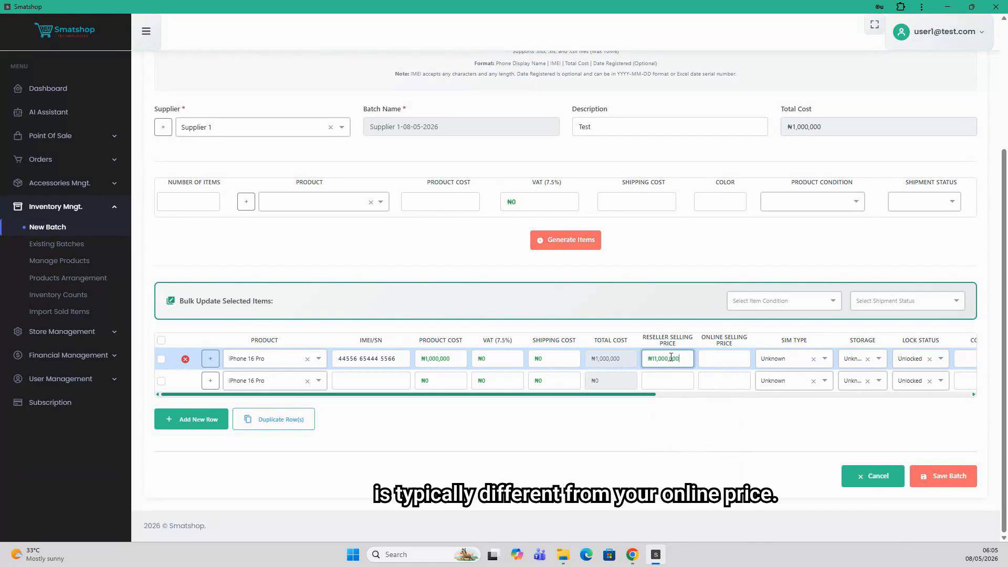
left_click(718, 360)
type("12000000")
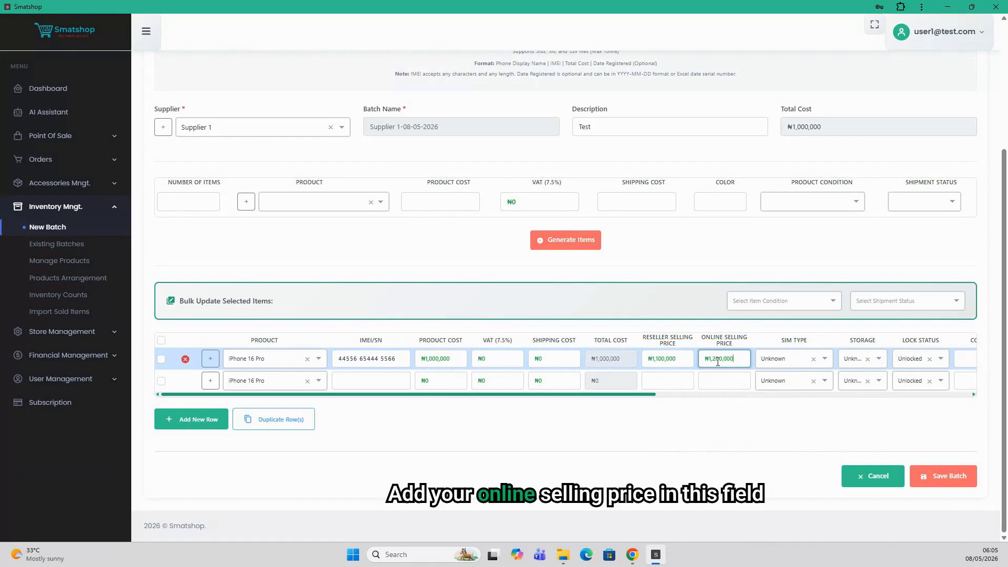
key("BackSpace")
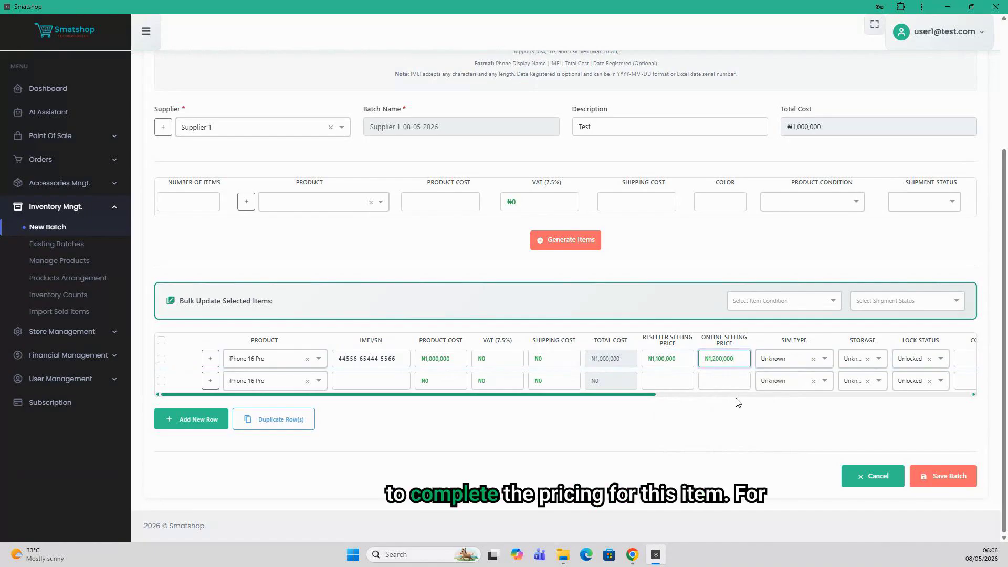
left_click(361, 381)
type("55556 6666")
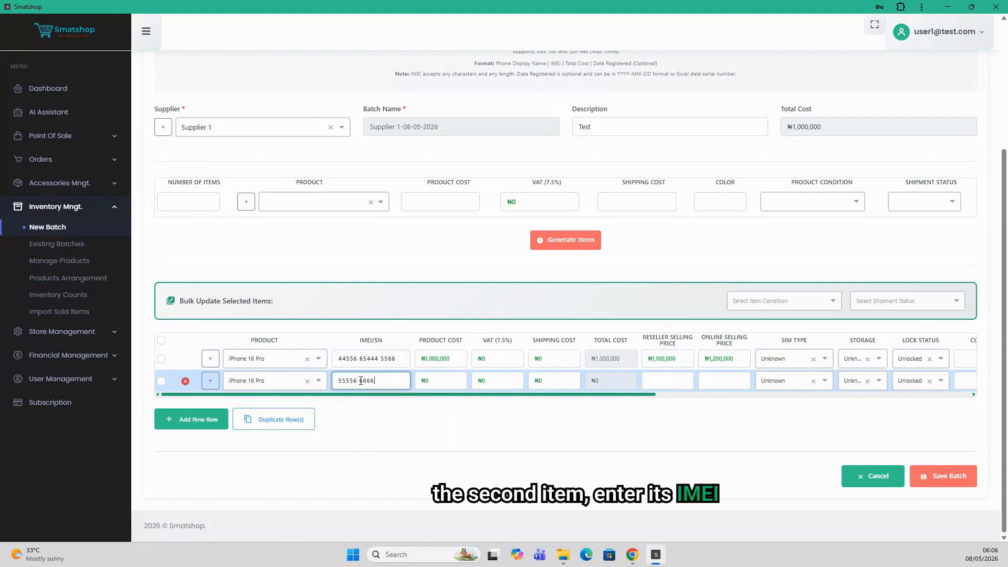
type("7 78876 6")
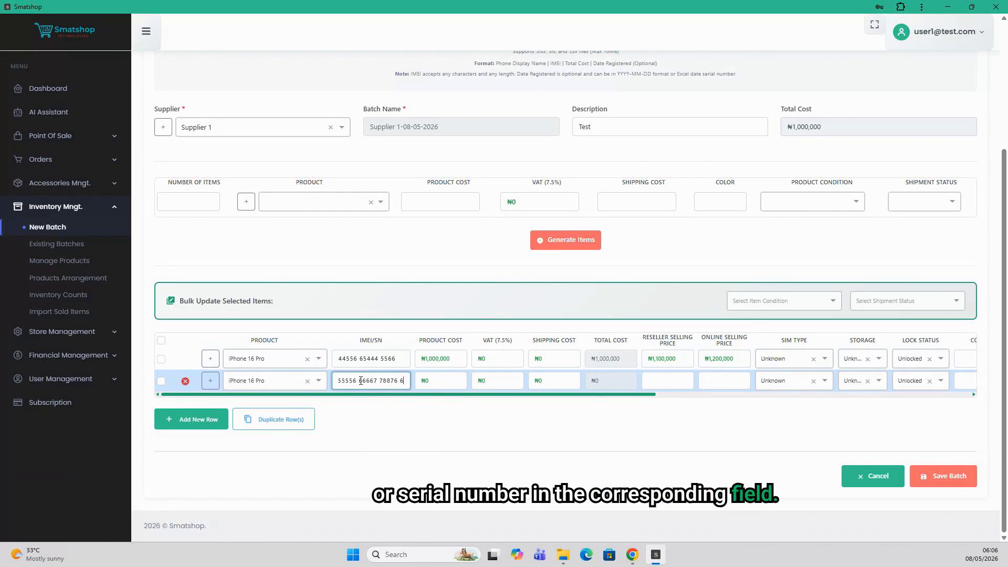
key("Tab")
type("600000")
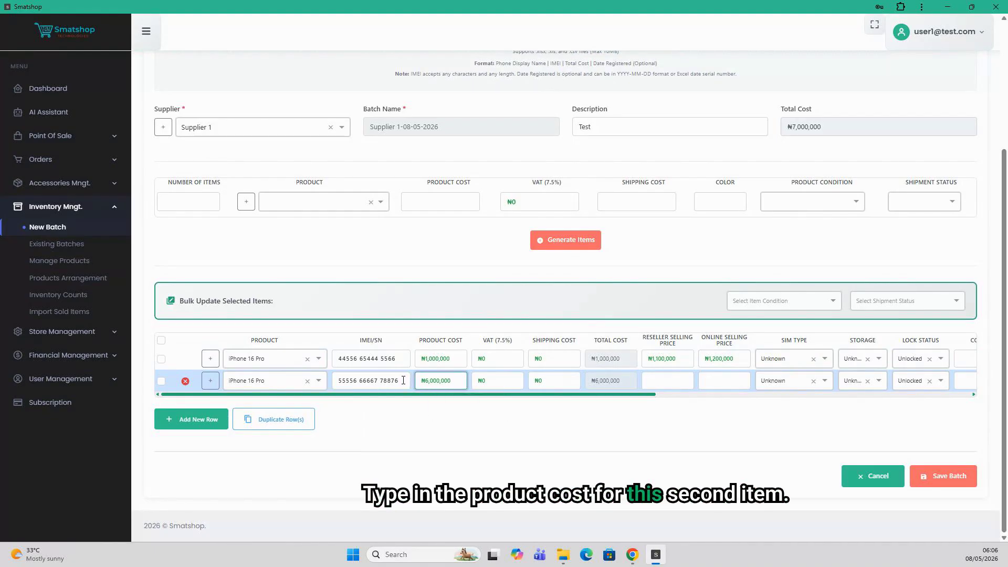
Step: Set the second item's reseller selling price to ₦1,100,000 and its online selling price to ₦1,200,000
left_click(668, 382)
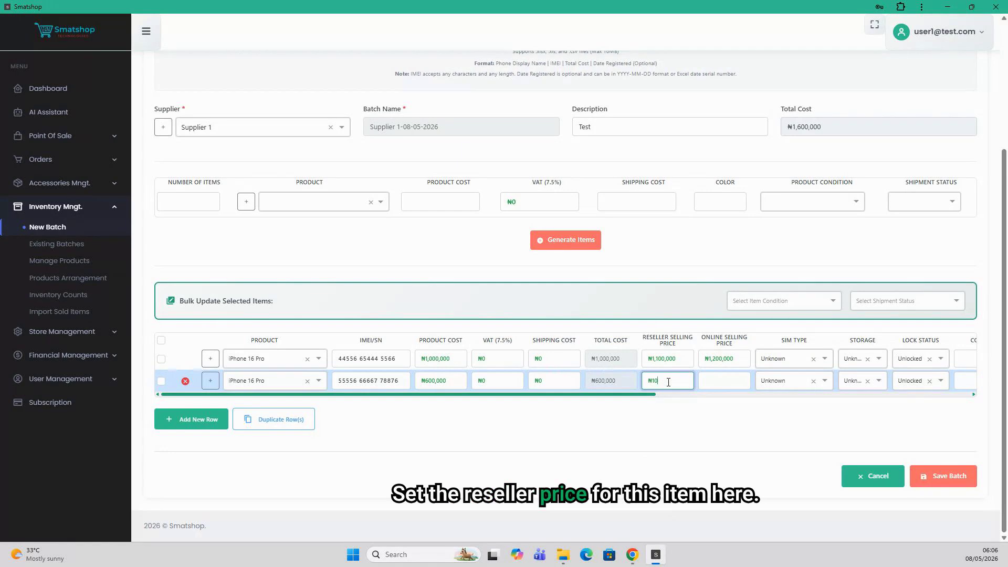
type("1,100,000")
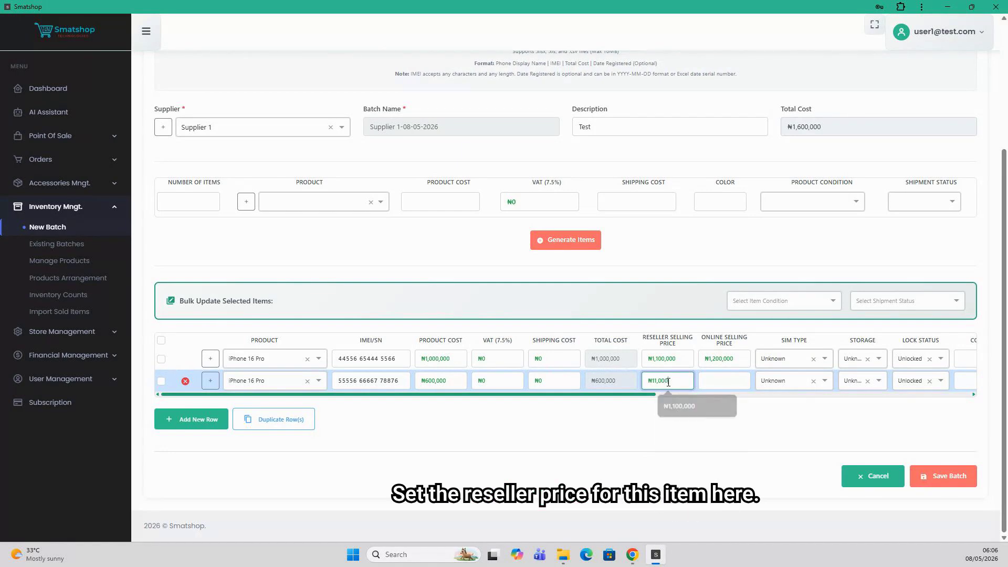
key("Tab")
type("122")
key("BackSpace")
type("000000")
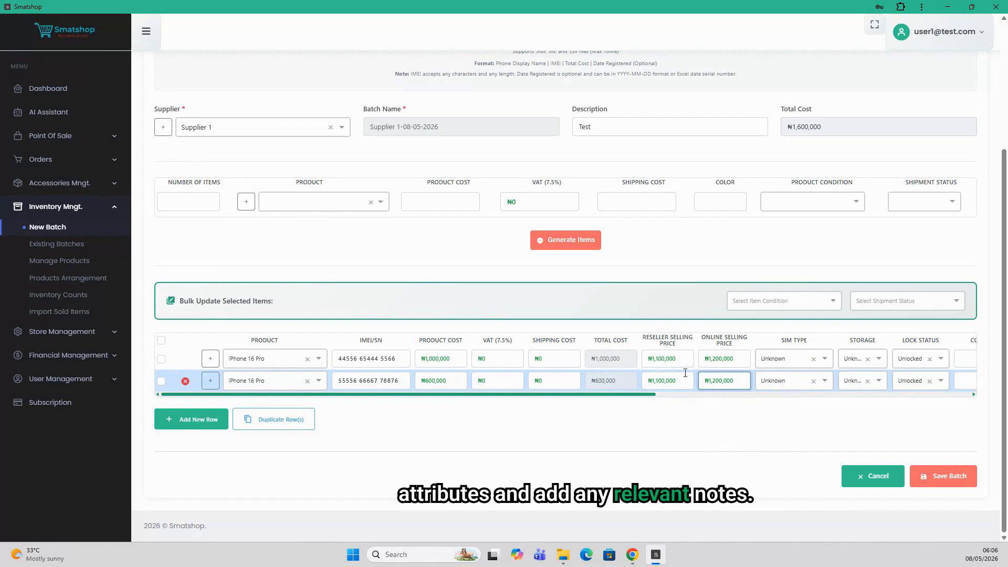
Step: Set the first item's SIM type to 1 physical SIM and storage to 32GB, and view its lock status options
scroll(765, 370, "right", 4)
left_click(553, 366)
left_click(573, 387)
left_click(628, 359)
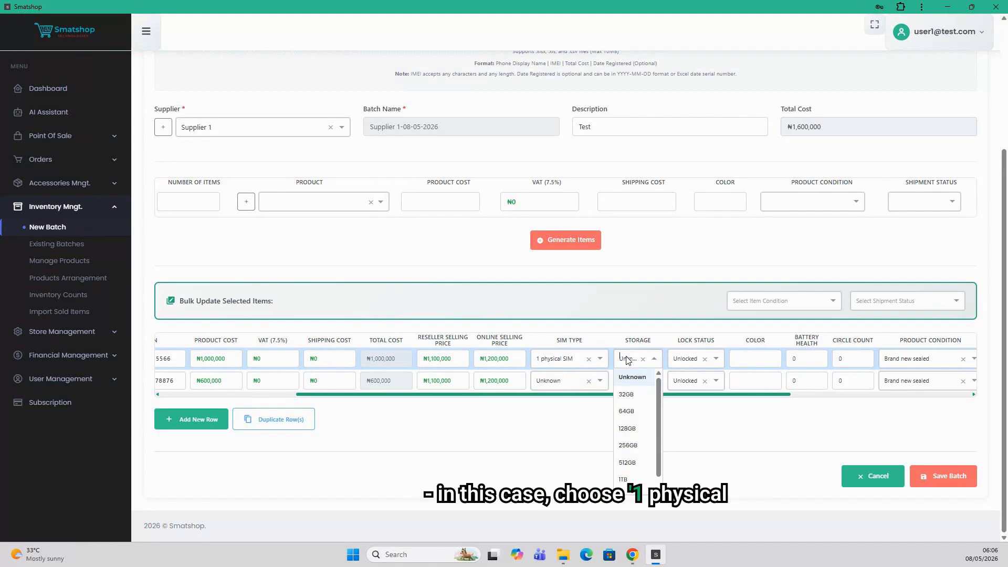
left_click(631, 402)
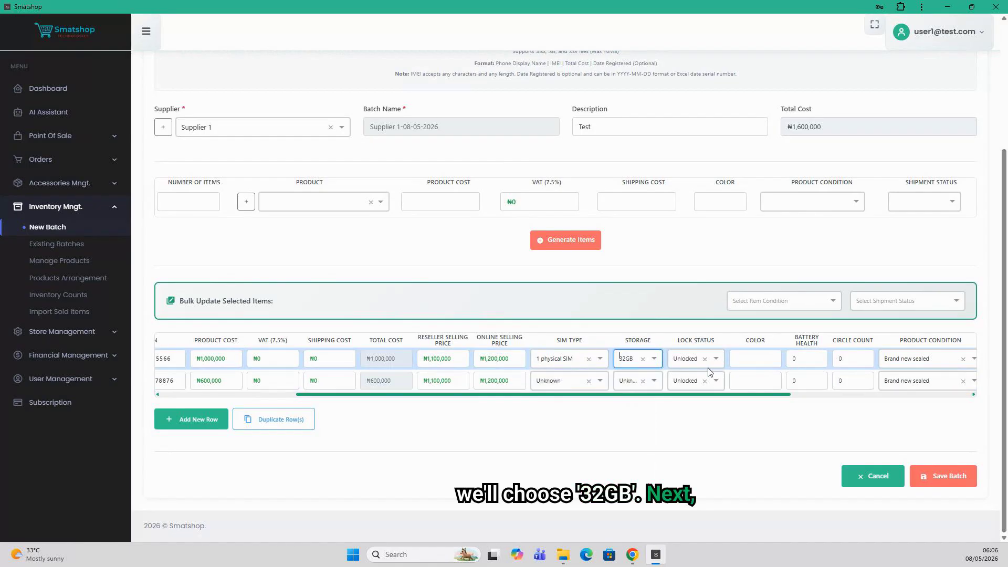
left_click(691, 360)
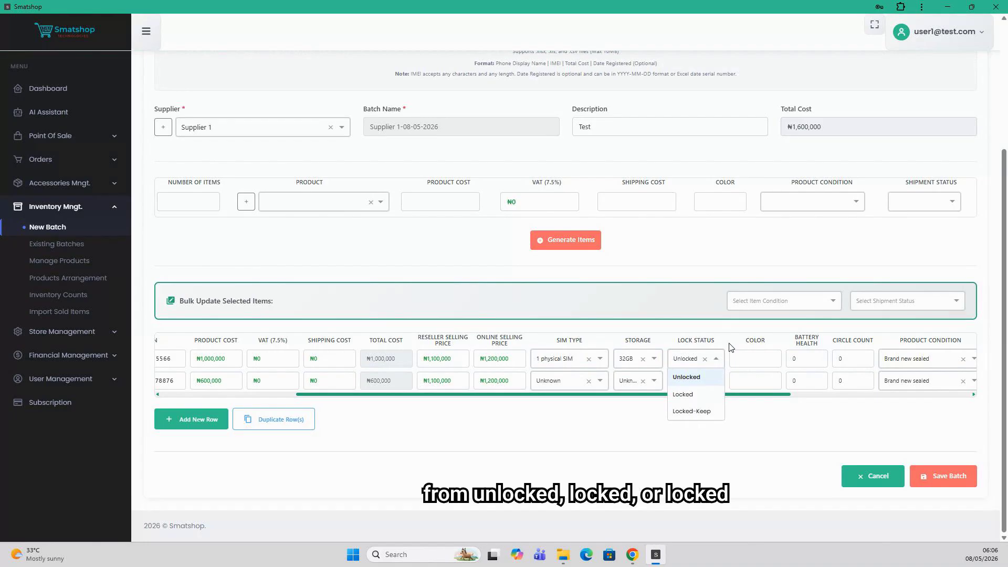
Step: Enter Gold as the first item's color, 80 as its battery health and 200 as its circle count
scroll(730, 348, "right", 3)
left_click(595, 361)
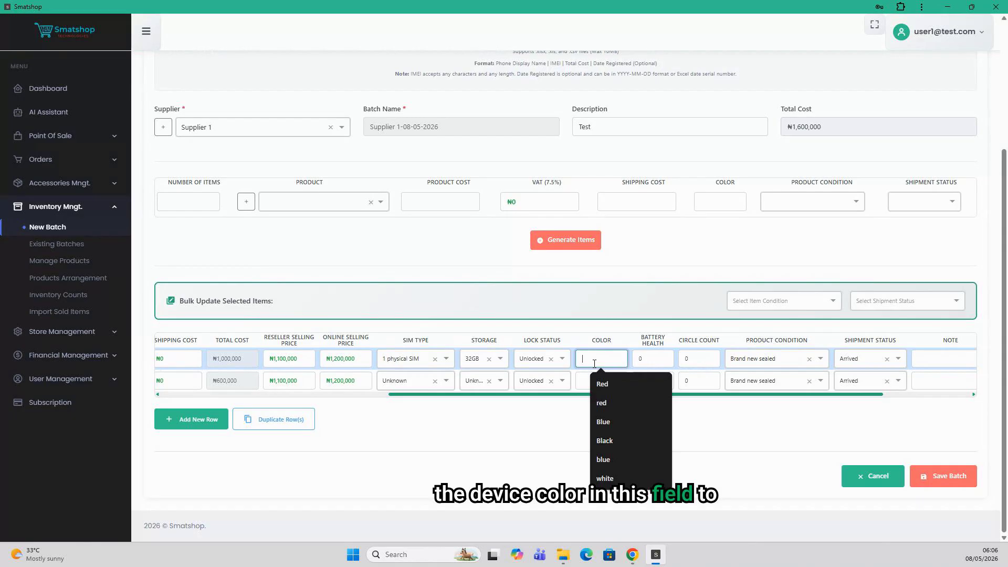
type("Gold")
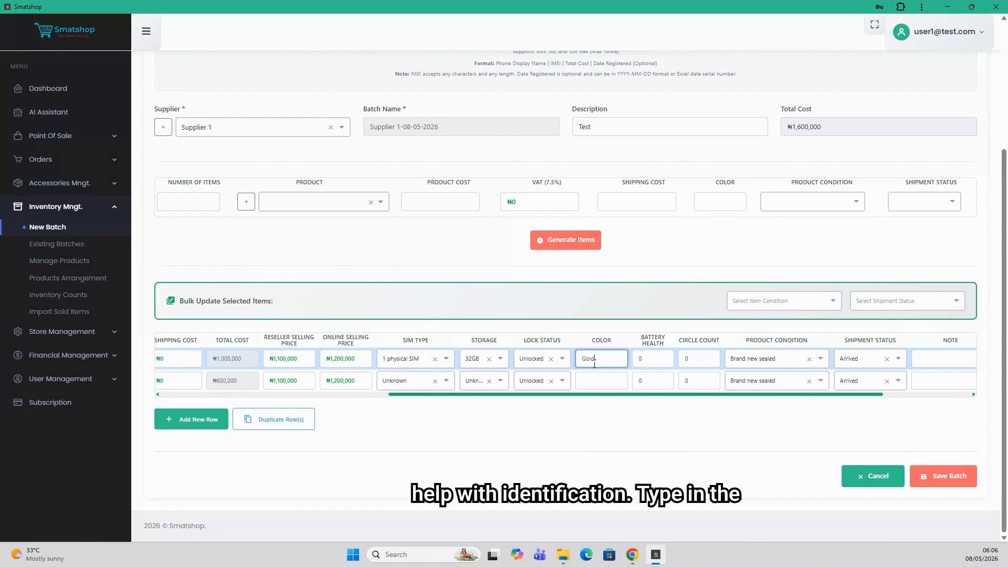
key("Tab")
type("80")
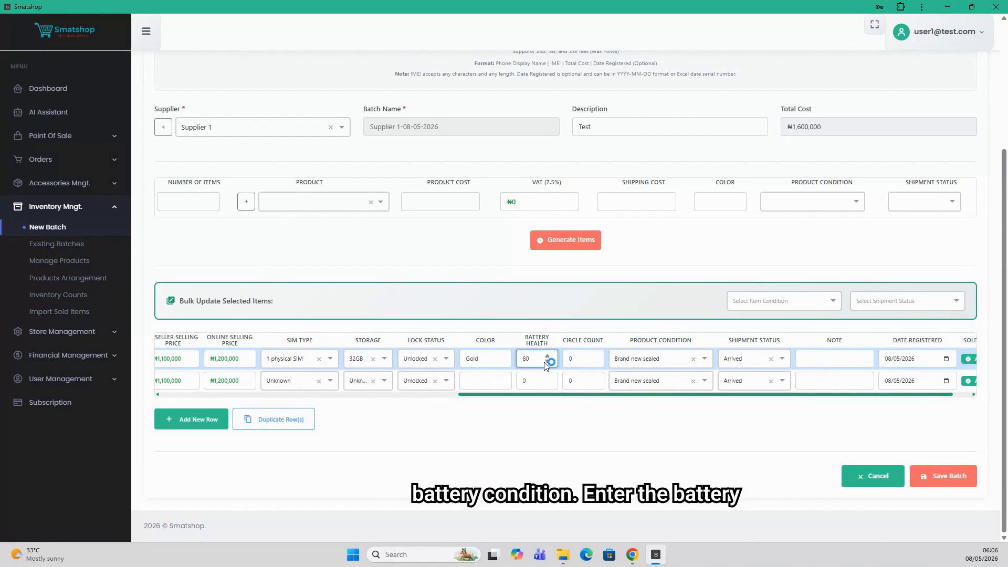
left_click(578, 358)
type("200")
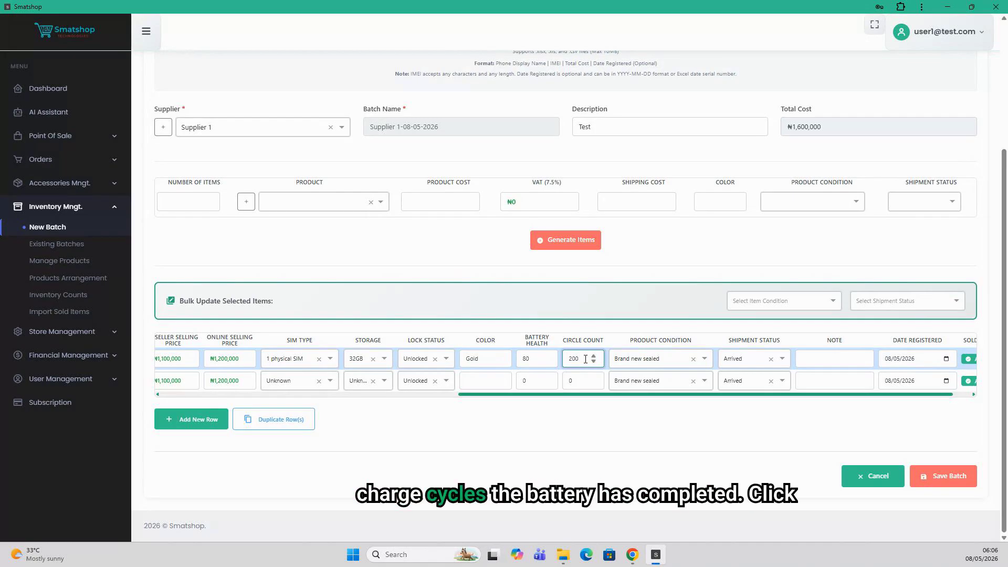
Step: Set the first item's product condition to UK used and open its note field for entry
left_click(676, 364)
left_click(655, 393)
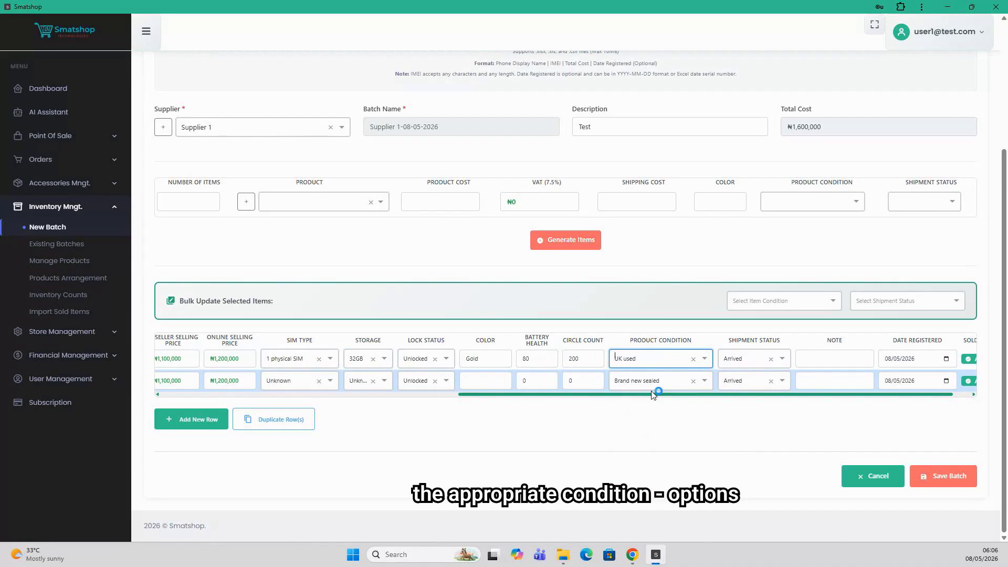
left_click(680, 366)
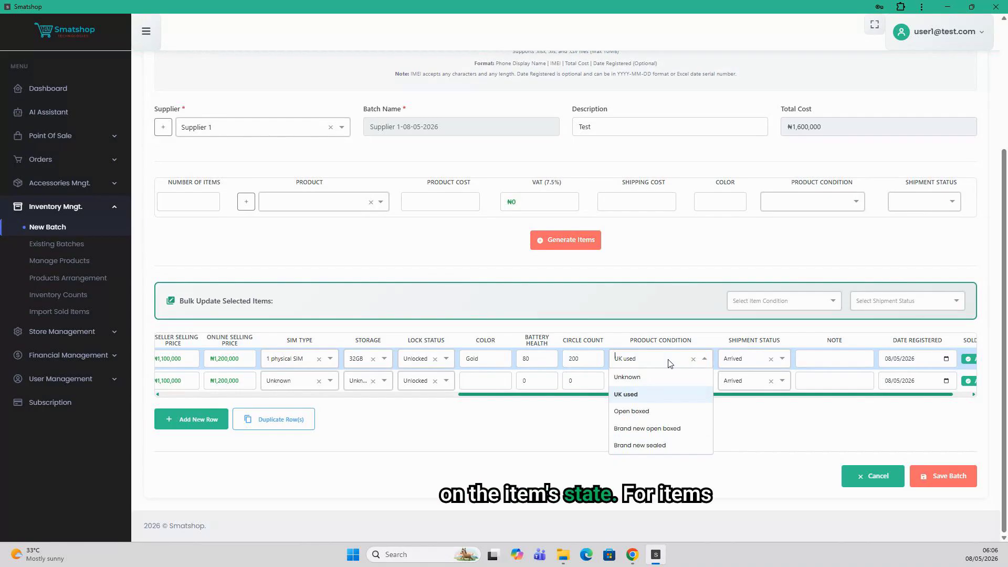
left_click(672, 446)
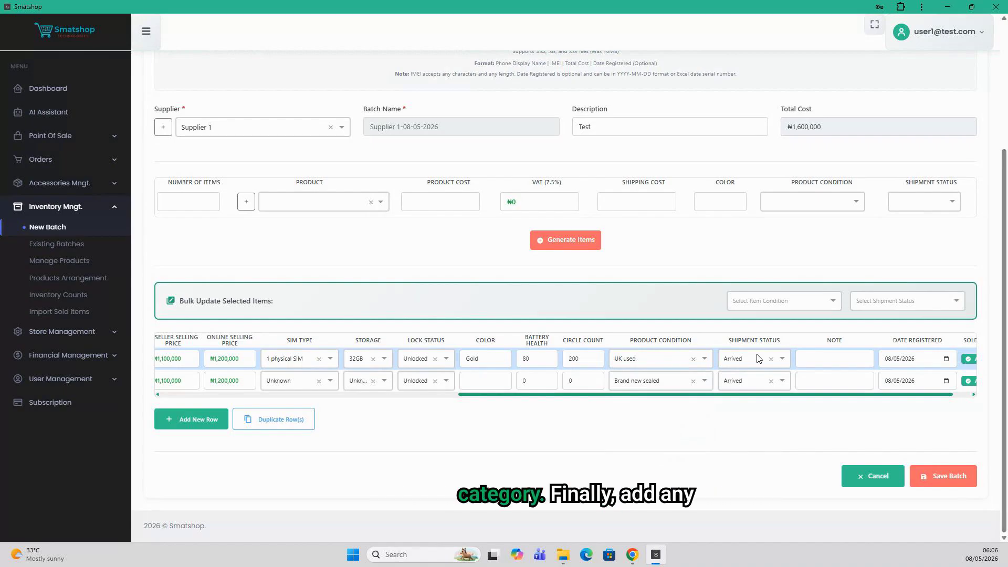
left_click(797, 359)
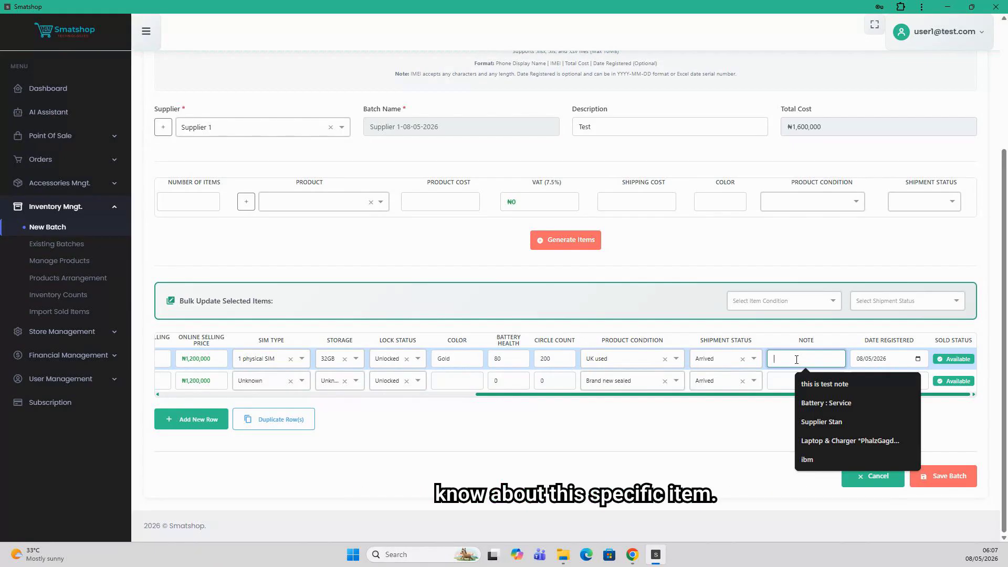
Step: Add a new row to the batch items and choose Samsung S23 as its product
left_click_drag(728, 394, 409, 391)
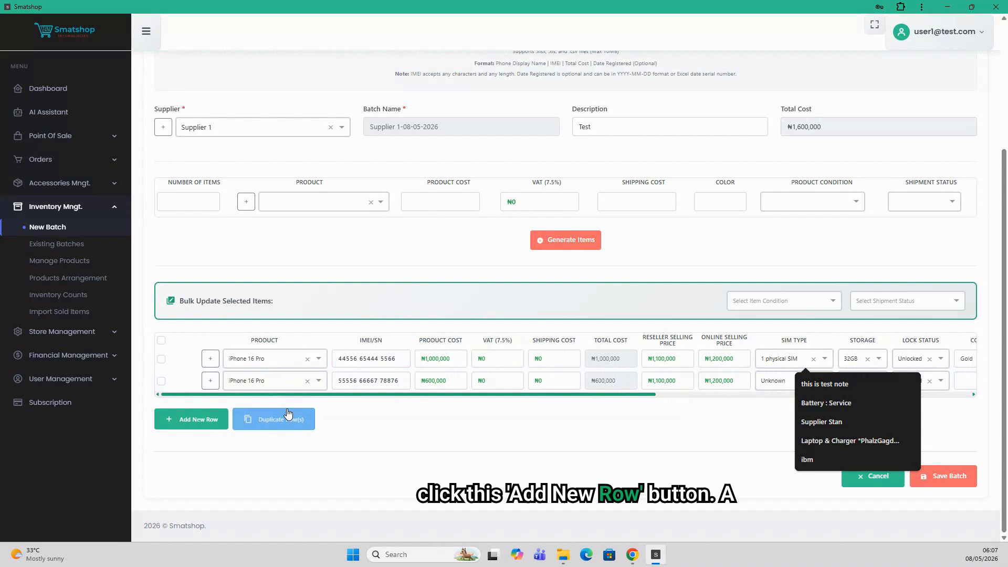
left_click(202, 425)
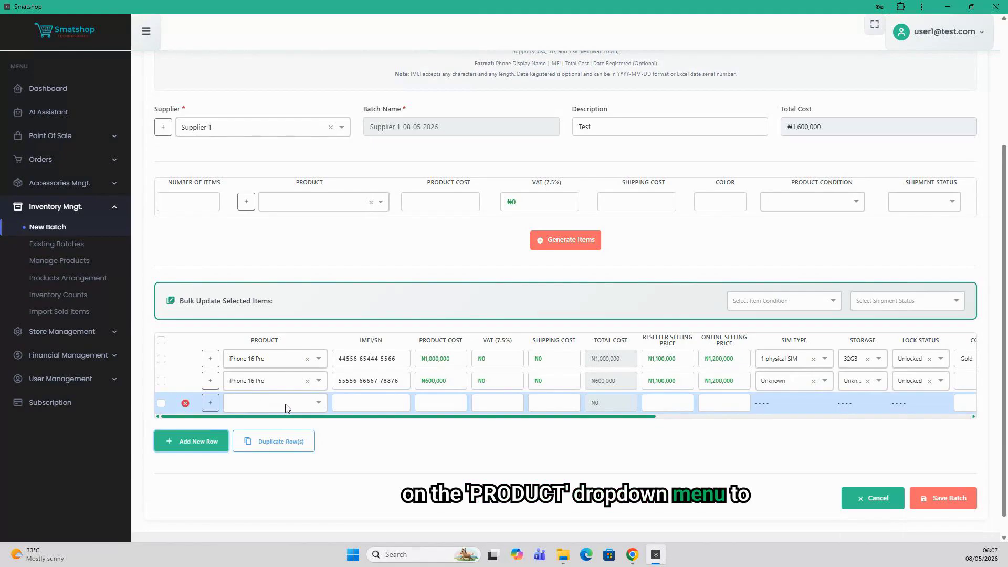
left_click(261, 406)
scroll(282, 457, "down", 2)
scroll(282, 460, "down", 1)
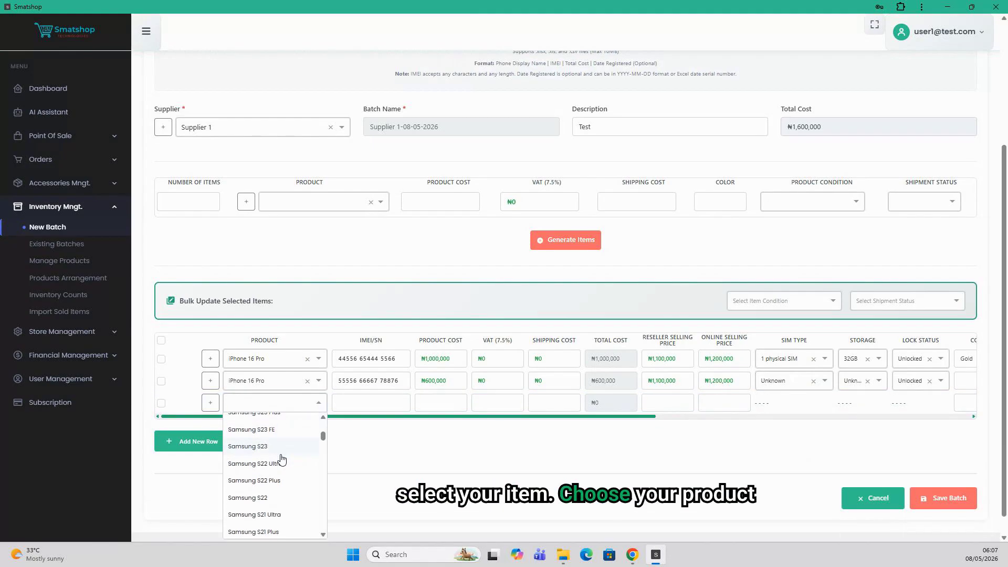
left_click(279, 458)
left_click(268, 452)
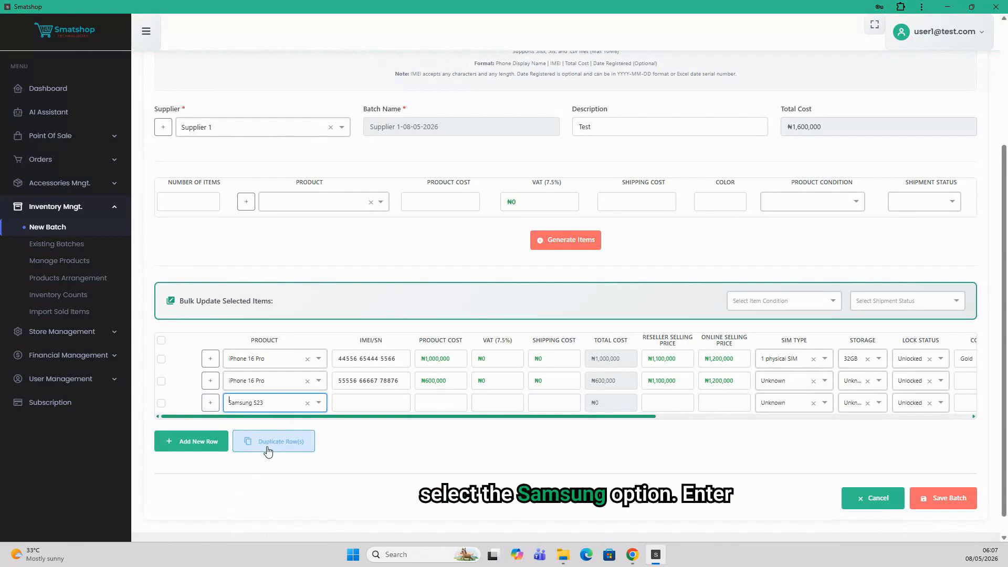
left_click(362, 404)
type("34")
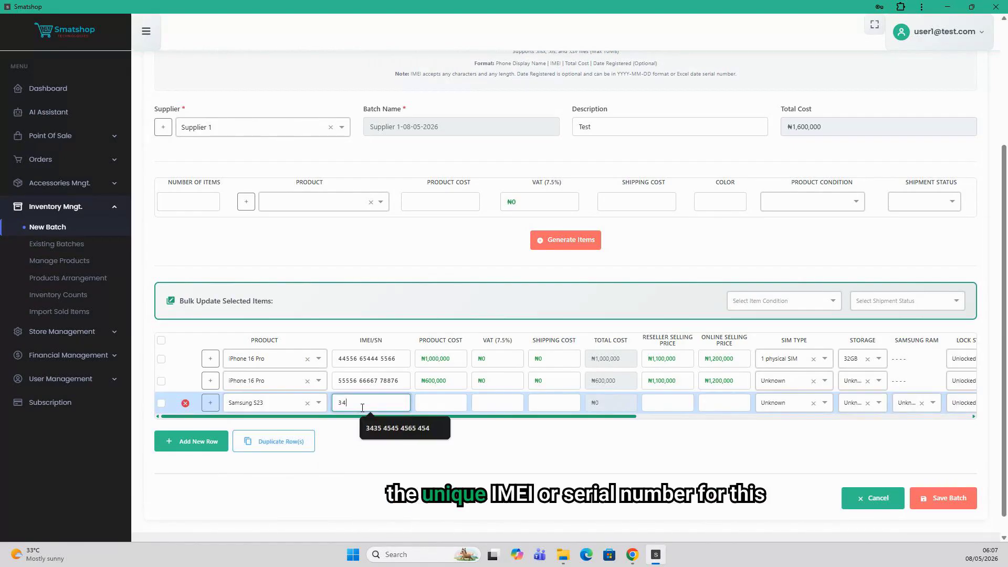
type("334 34355 353")
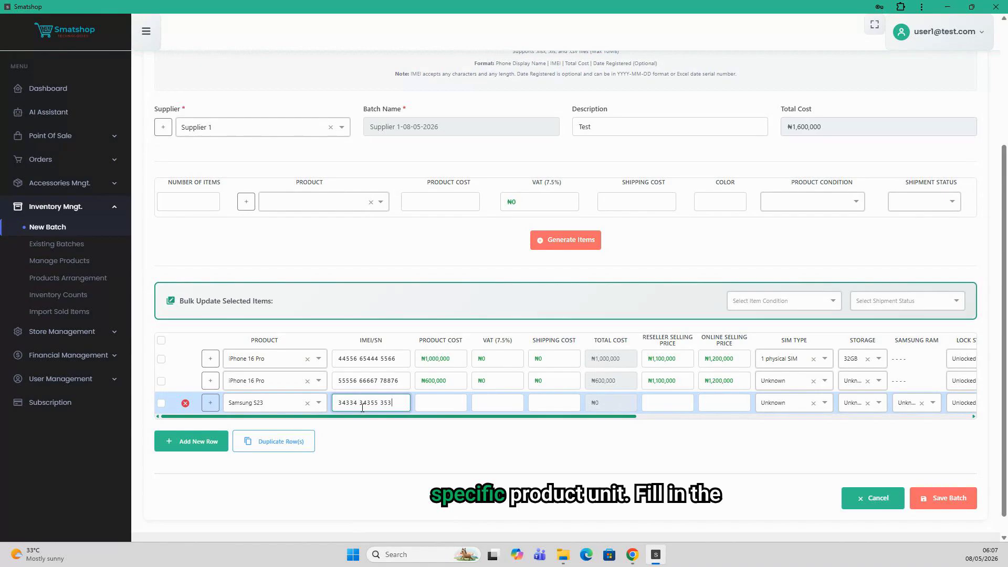
type("4")
left_click(425, 409)
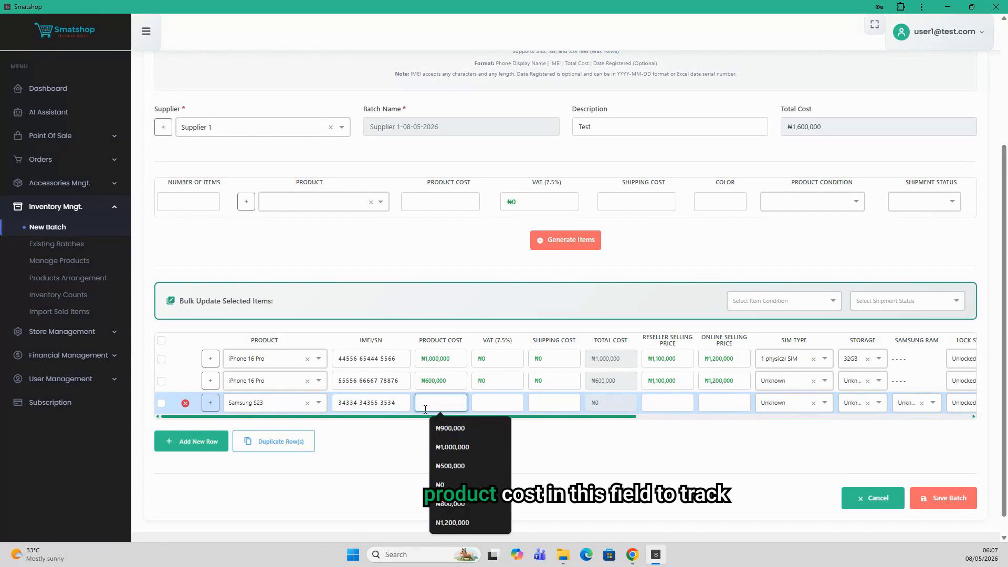
type("800,00")
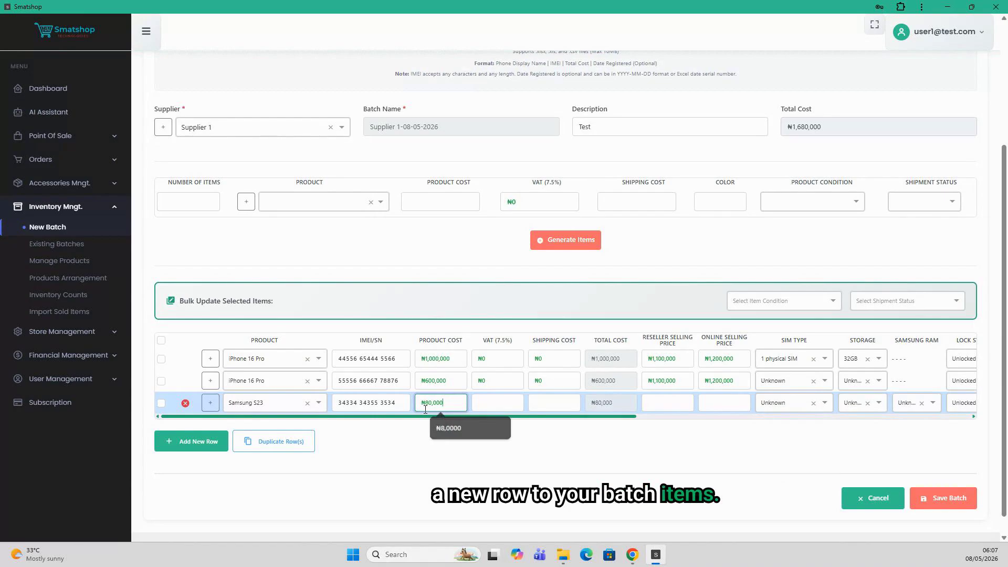
type("0")
left_click(249, 389)
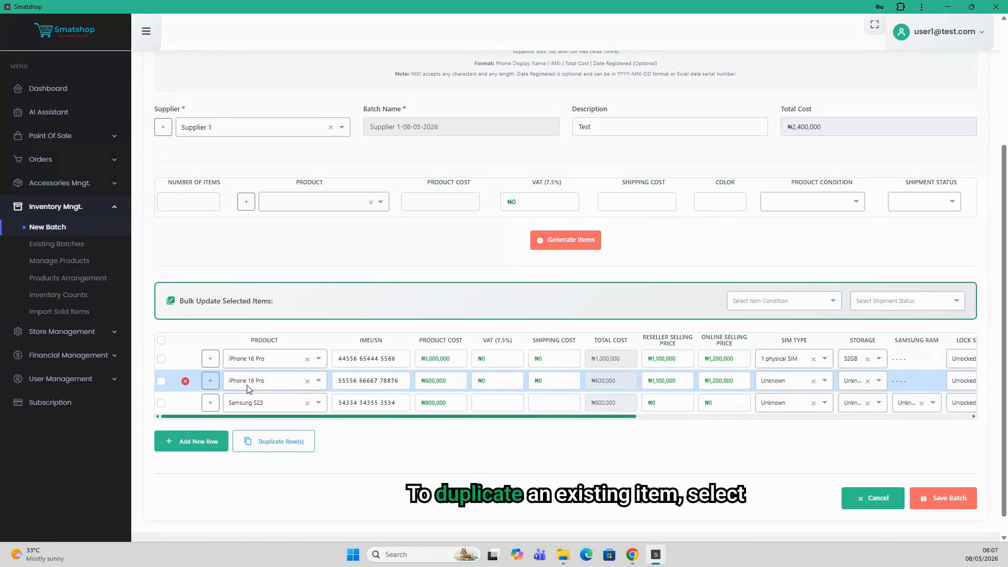
Step: Duplicate the second iPhone 16 Pro row, creating one copy of it
left_click(162, 383)
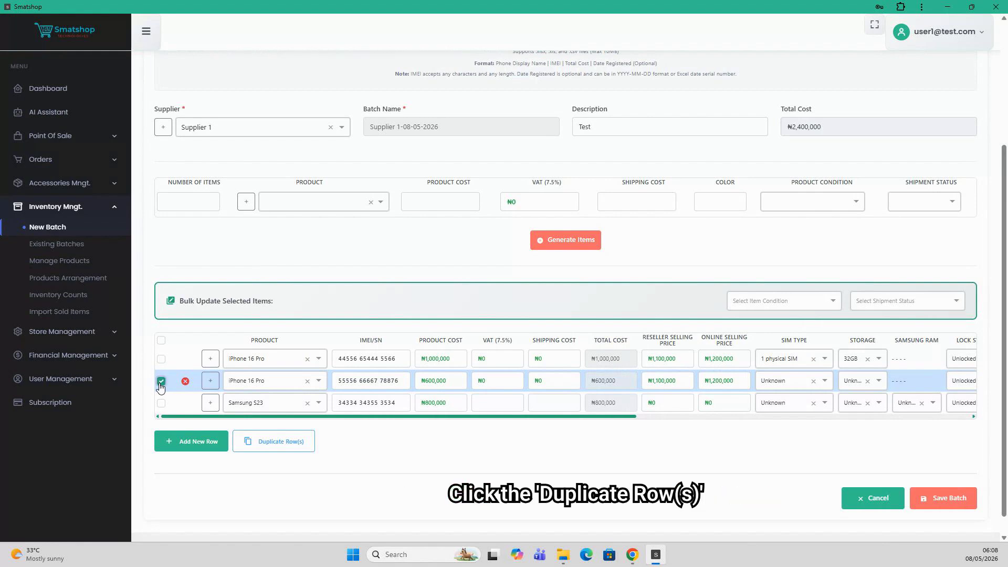
left_click(255, 452)
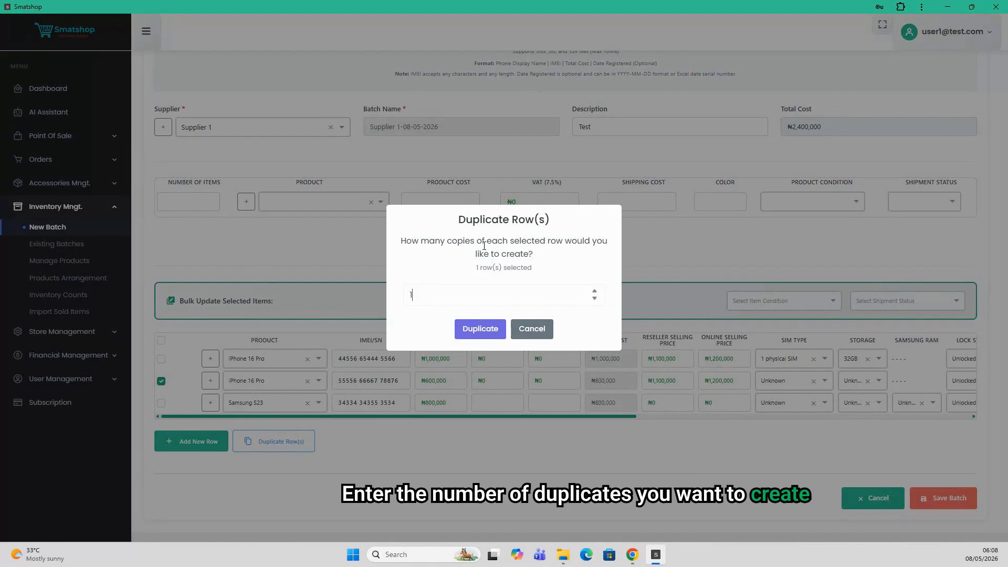
left_click(493, 338)
left_click(351, 427)
type("56777")
type(" 54343 43")
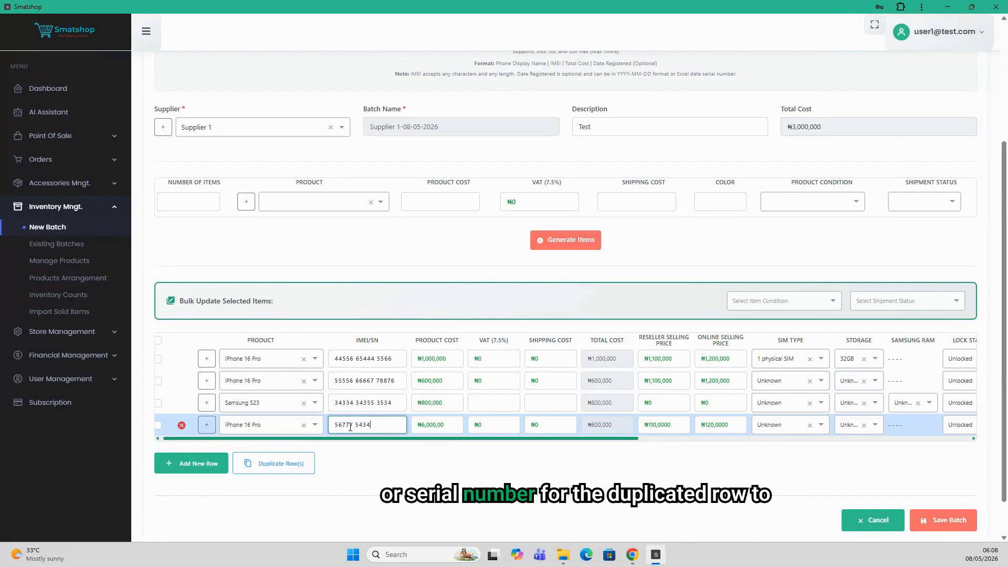
type("34")
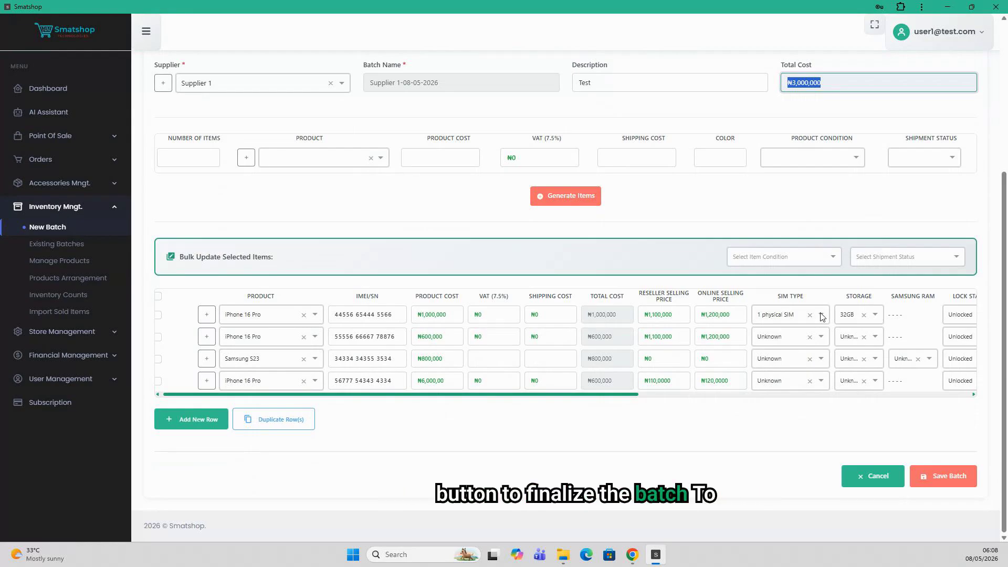
left_click(938, 478)
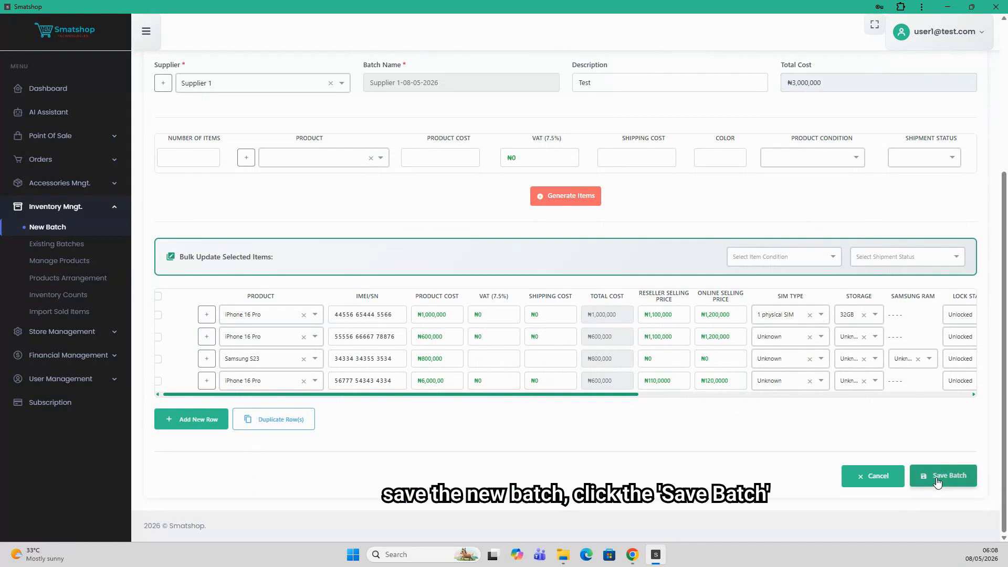